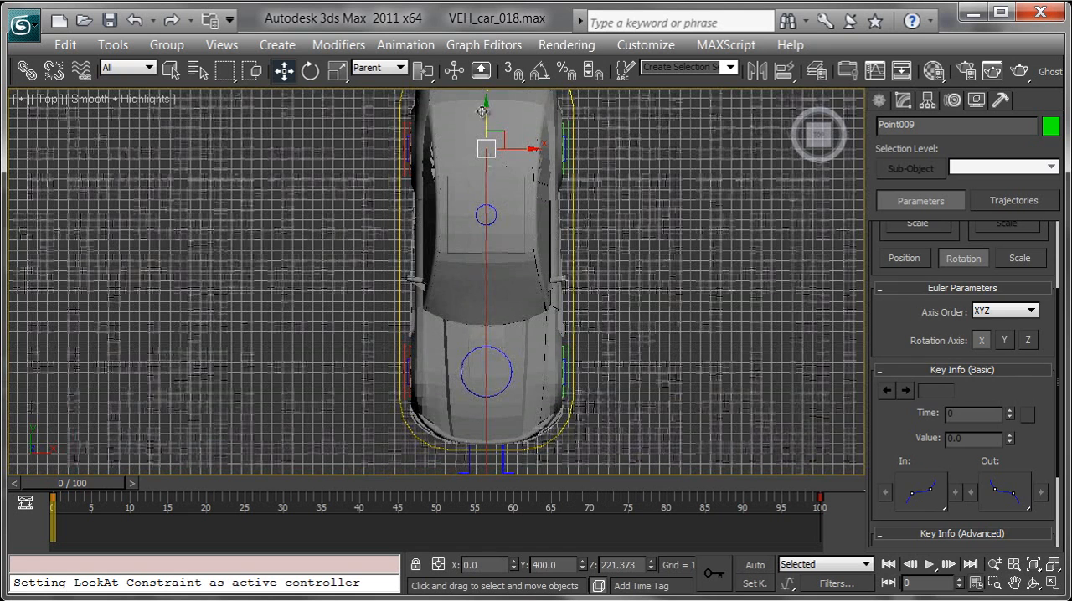
Step: Clone one copy of the rear box helper along Y to about 180.6, above the car's front axle
drag(509, 310, 513, 320)
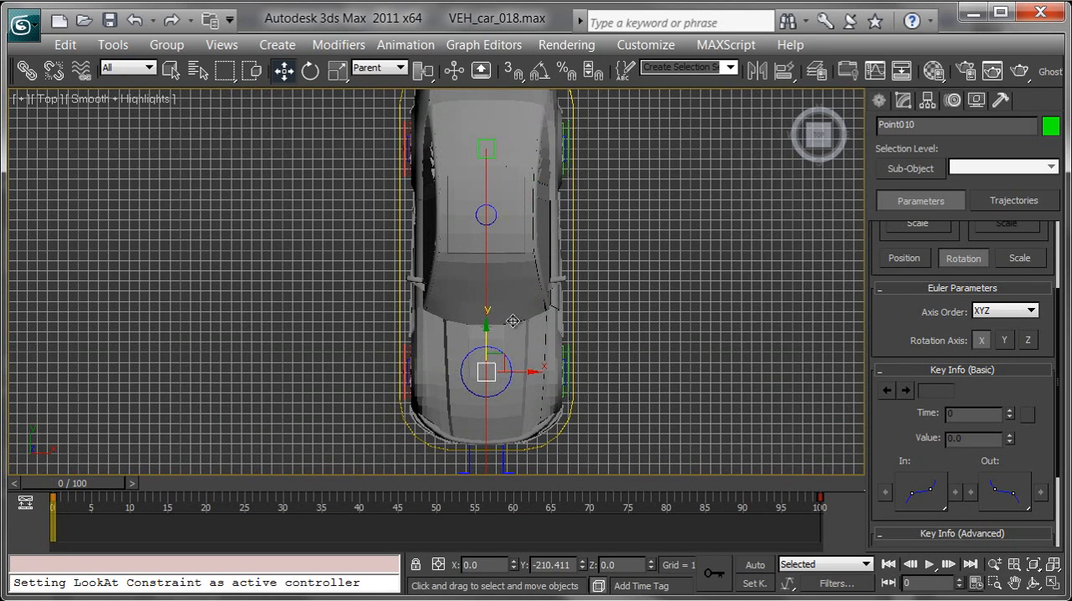
key(ctrl+v)
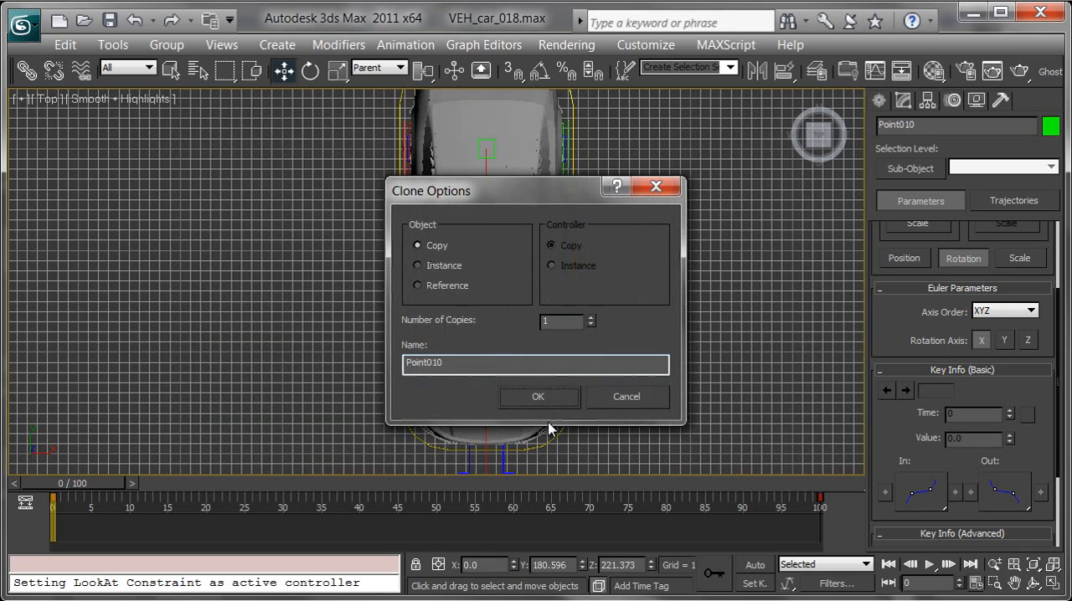
click(530, 394)
Step: Examine the two box helpers on the path above the car in the perspective view
middle_drag(569, 330, 624, 359)
key(p)
mouse_move(426, 354)
alt+middle_down()
mouse_move(480, 372)
mouse_move(598, 294)
mouse_move(488, 390)
mouse_move(484, 312)
mouse_move(442, 298)
alt+middle_up()
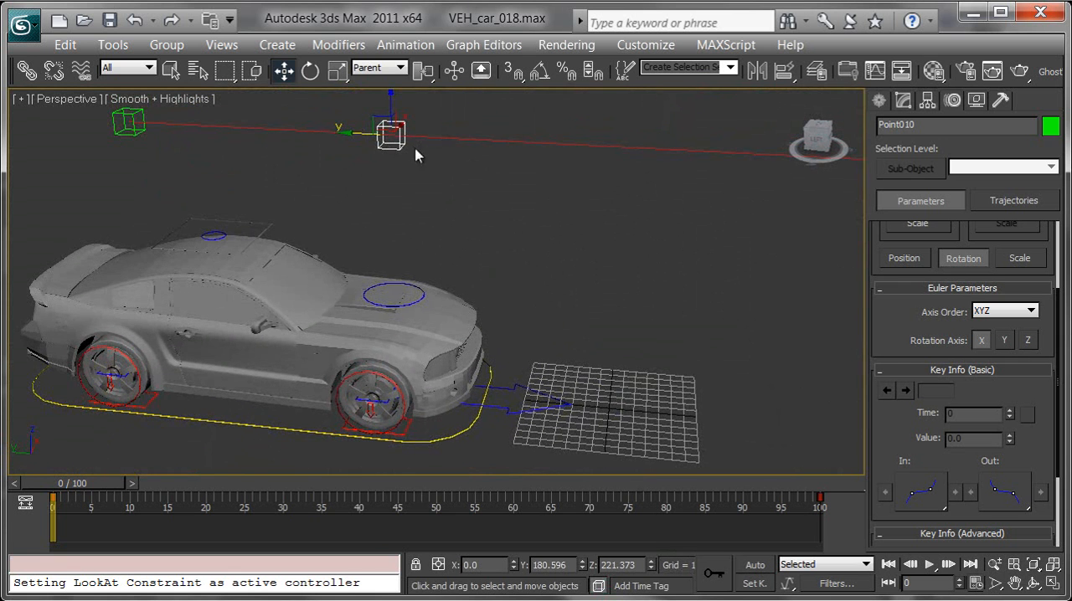
scroll(378, 251, down, 5)
mouse_move(96, 488)
mouse_down()
mouse_move(129, 497)
mouse_move(83, 489)
mouse_up()
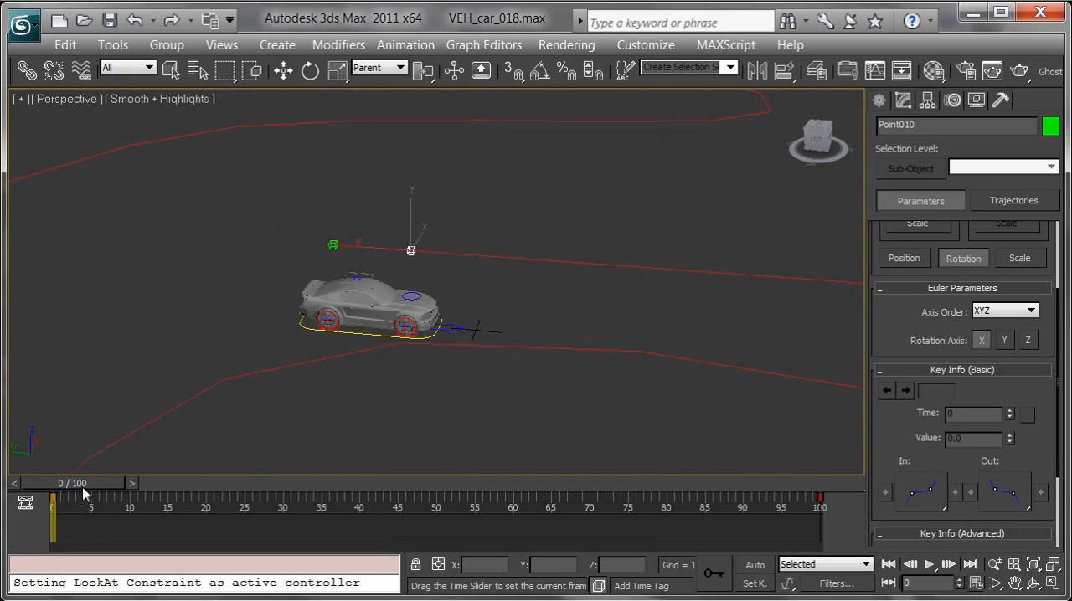
key(w)
scroll(442, 308, up, 3)
scroll(441, 307, up, 3)
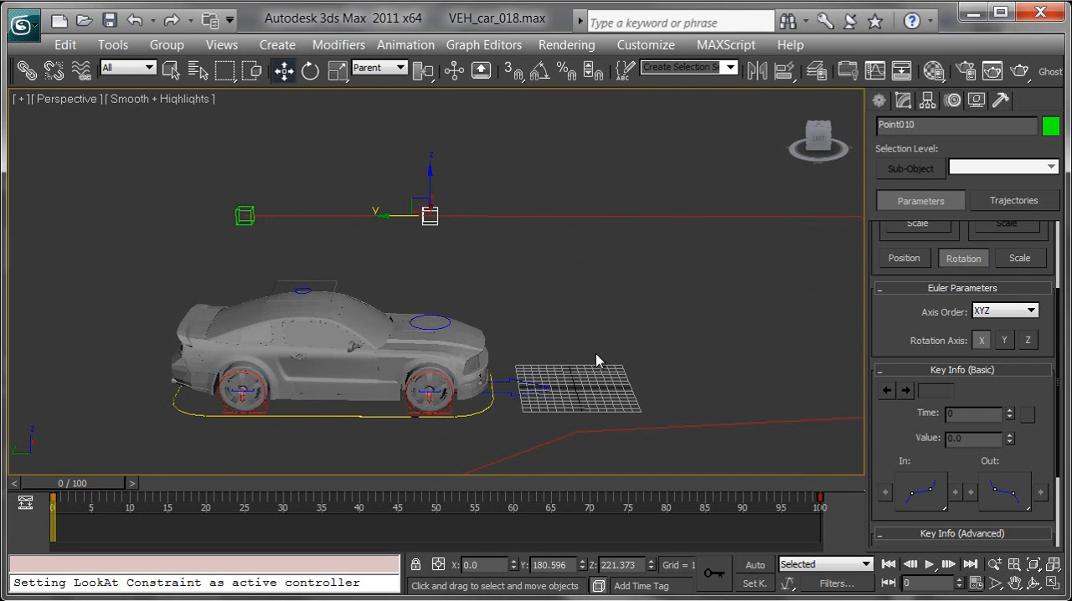
middle_drag(574, 324, 536, 353)
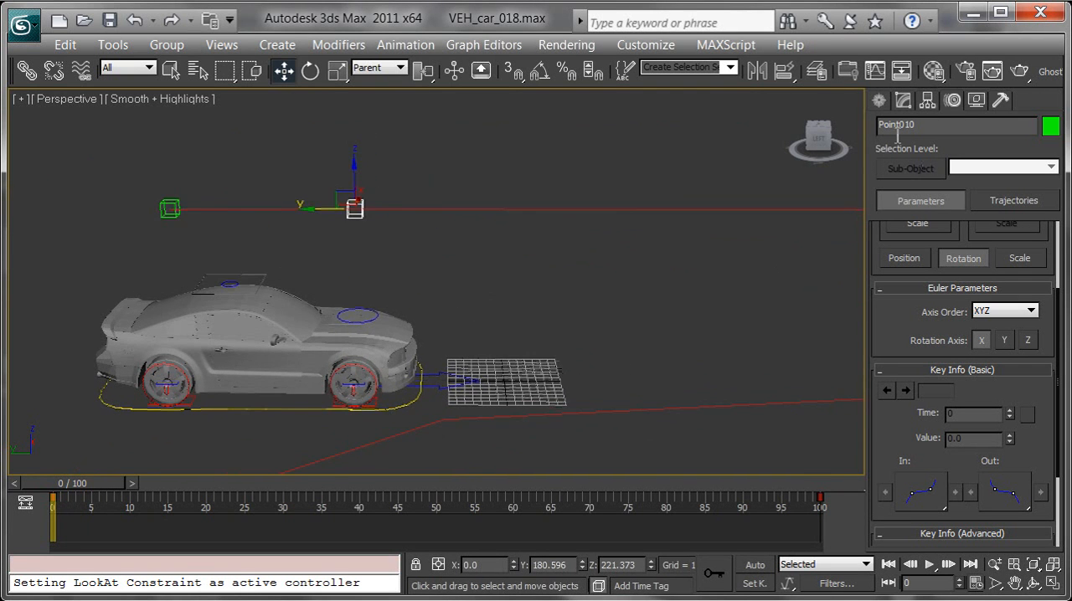
Step: Create a cross-style point helper of size 35 on the ground ahead of the car, at about X 28.9, Y -218.3
click(879, 102)
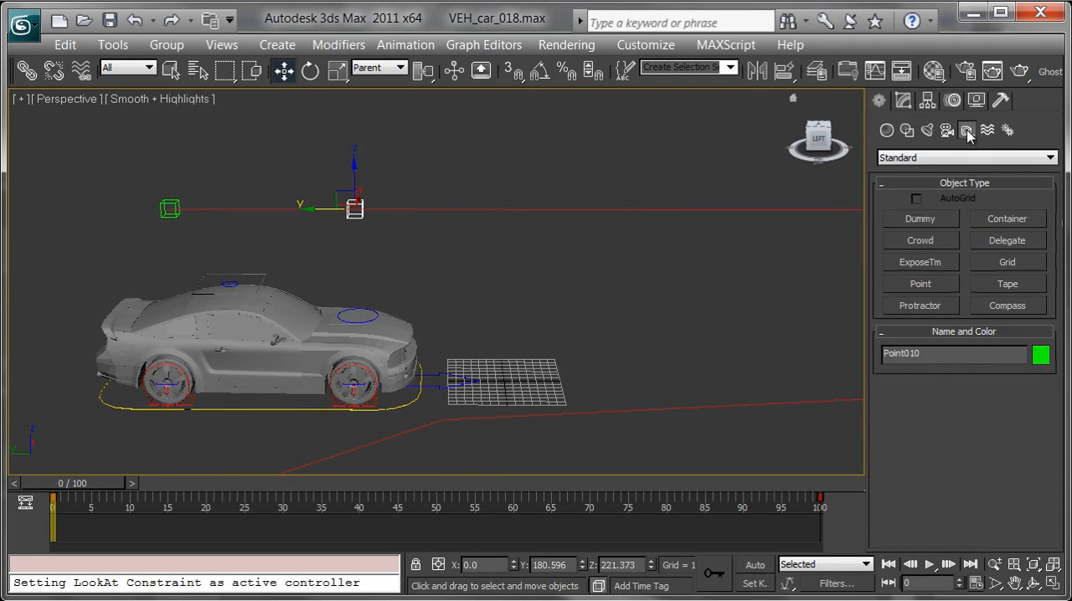
click(930, 284)
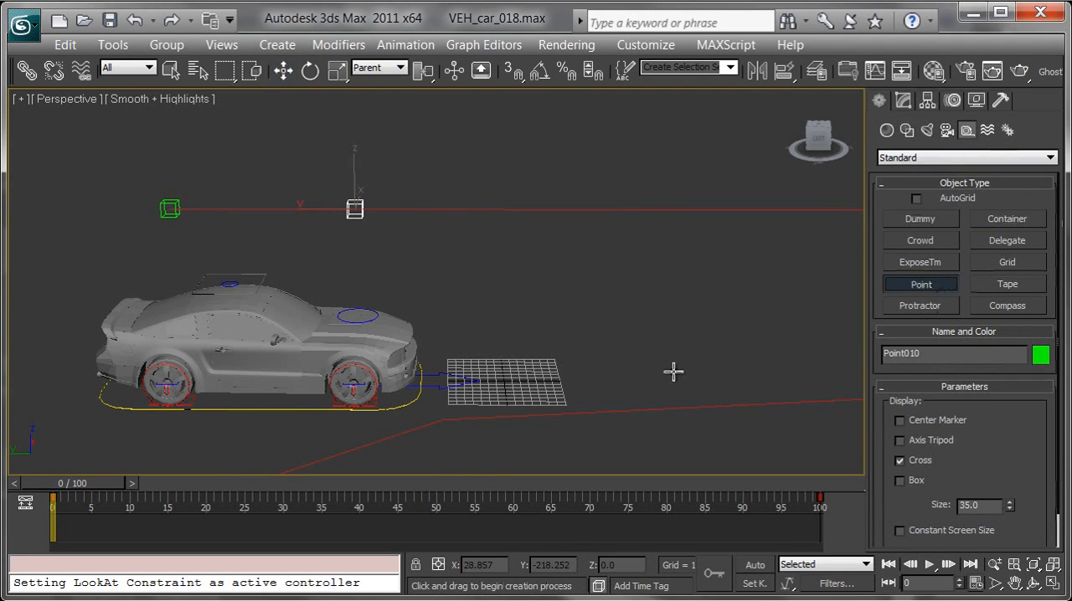
middle_drag(749, 352, 648, 326)
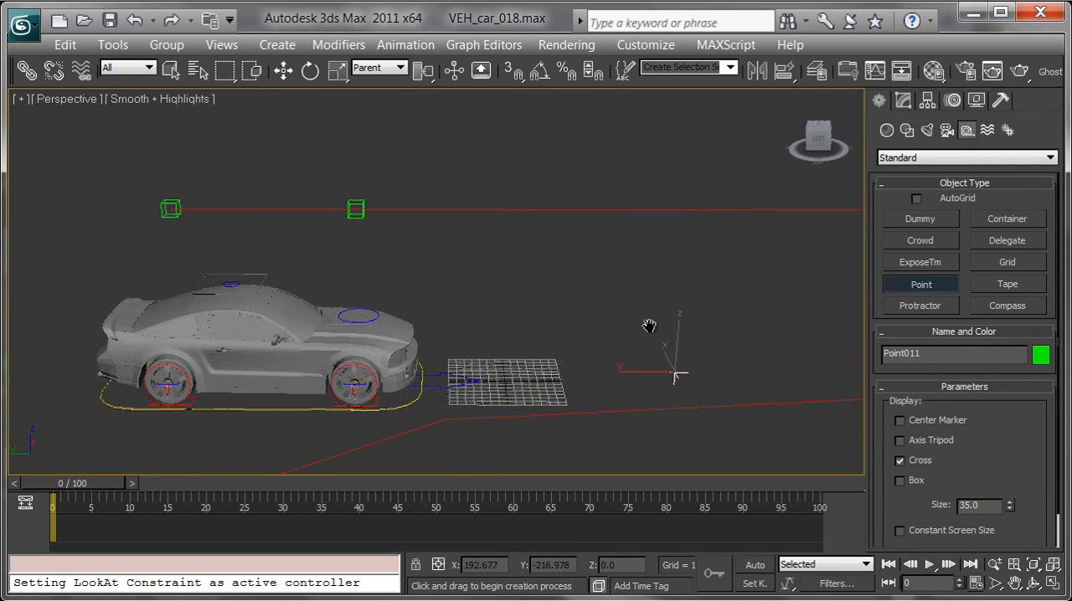
key(w)
middle_drag(567, 292, 643, 340)
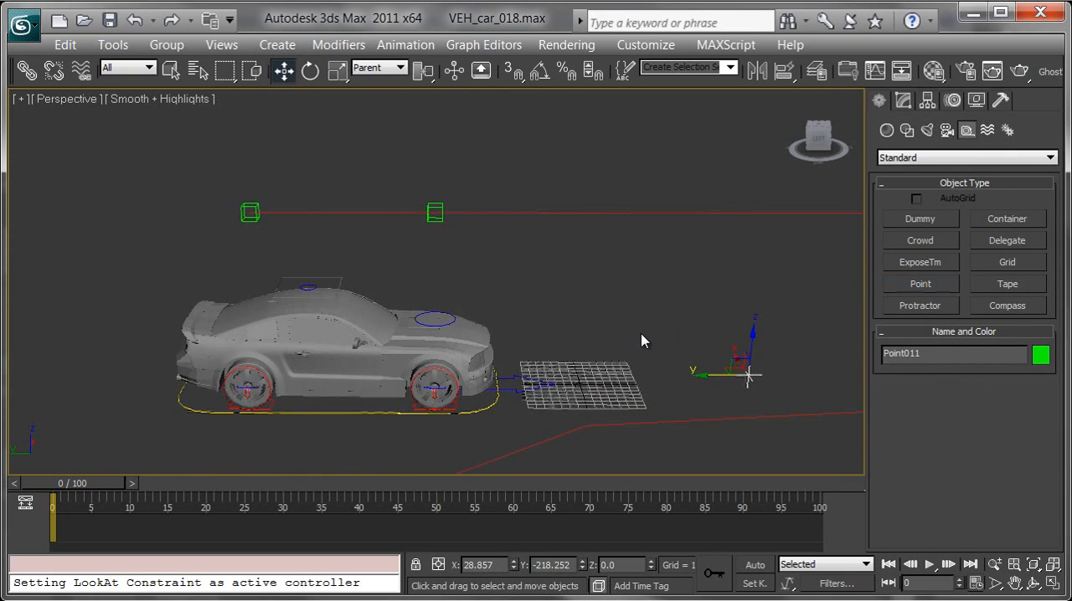
Step: Align the new point helper to the rear box helper and move it along Y to about 288.5, between the two boxes
middle_drag(471, 290, 508, 290)
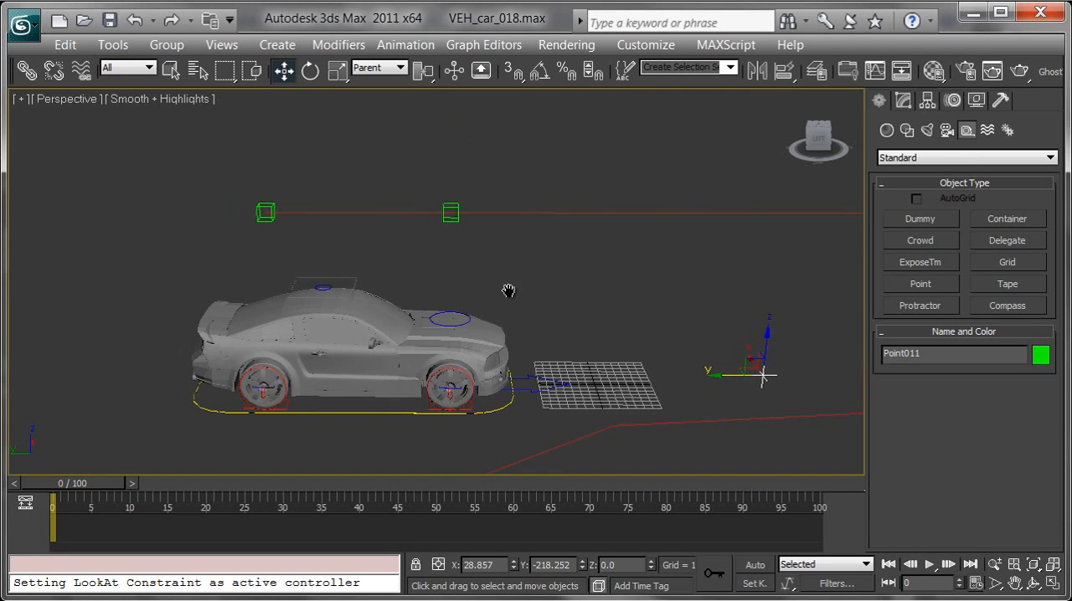
key(alt+a)
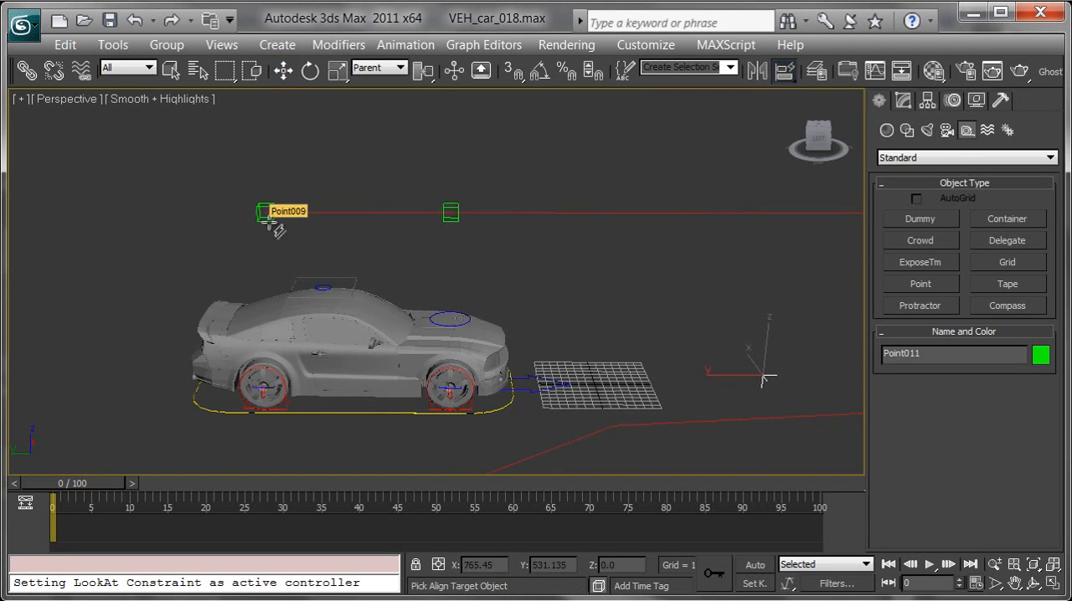
key(w)
drag(222, 211, 317, 209)
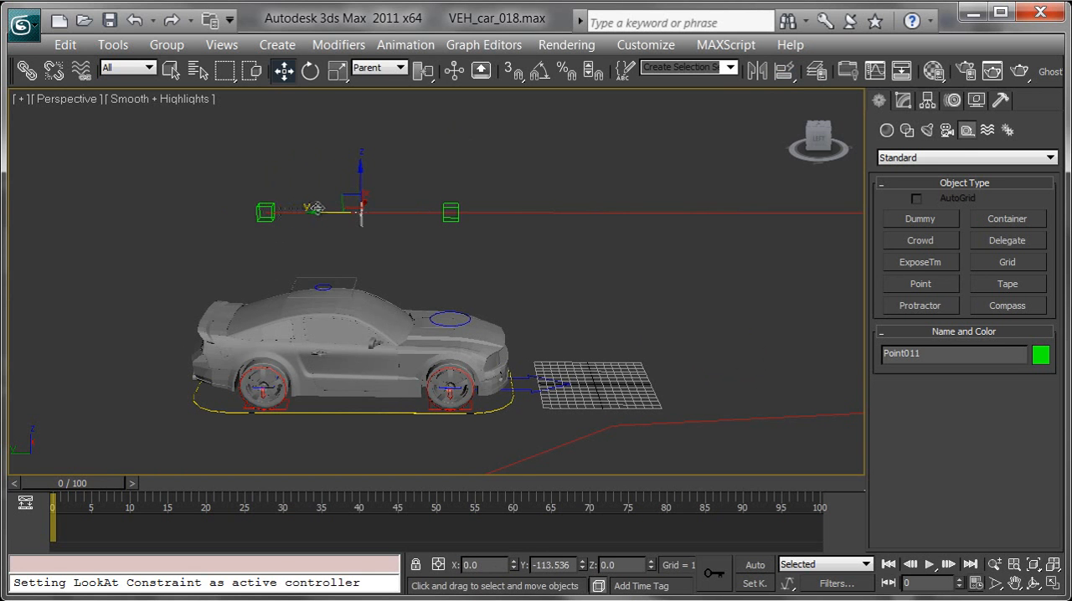
alt+middle_drag(316, 209, 383, 242)
scroll(423, 275, up, 3)
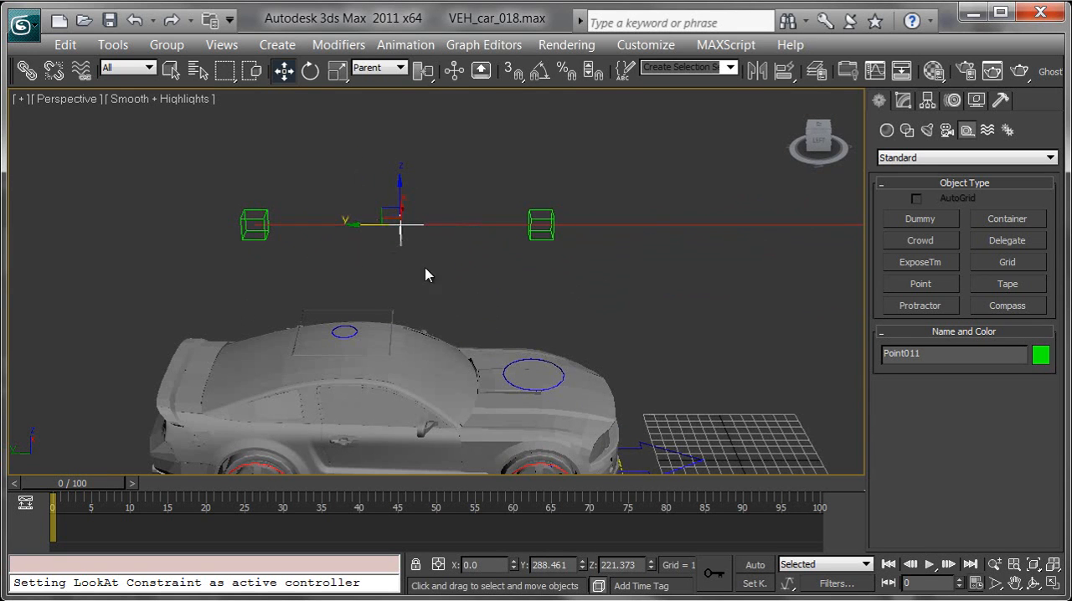
Step: Link the cross-shaped point helper to the rear box helper as its parent
click(27, 75)
drag(409, 249, 267, 213)
middle_drag(459, 258, 288, 266)
scroll(388, 311, down, 6)
alt+middle_drag(591, 250, 525, 282)
scroll(416, 244, down, 6)
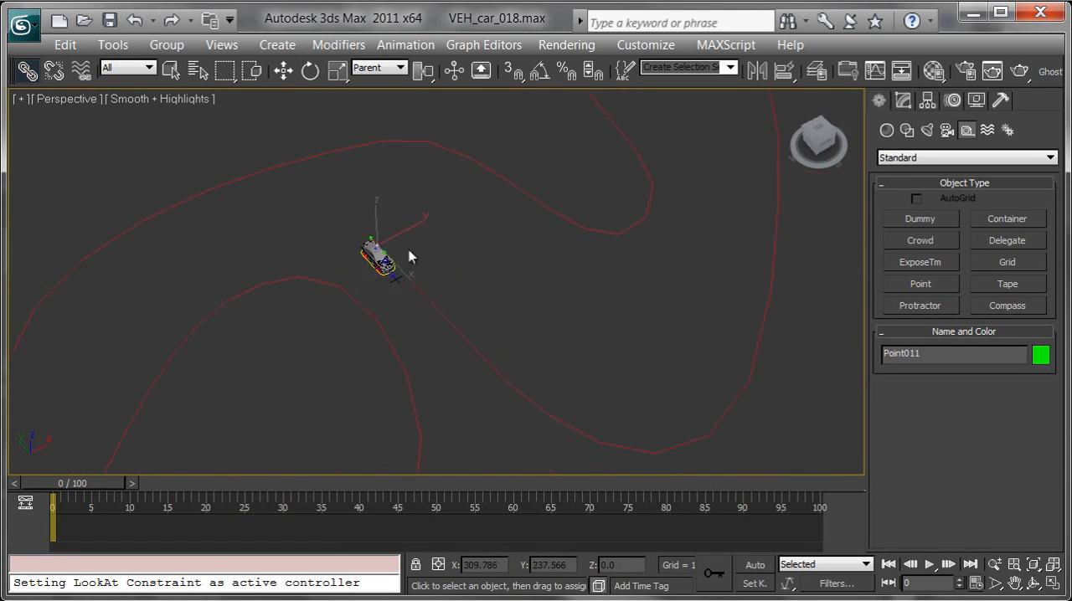
mouse_move(74, 502)
mouse_down()
mouse_move(225, 507)
mouse_move(71, 523)
mouse_up()
Step: Add a LookAt Constraint to the cross-shaped point helper, targeting the front box helper
scroll(486, 293, up, 10)
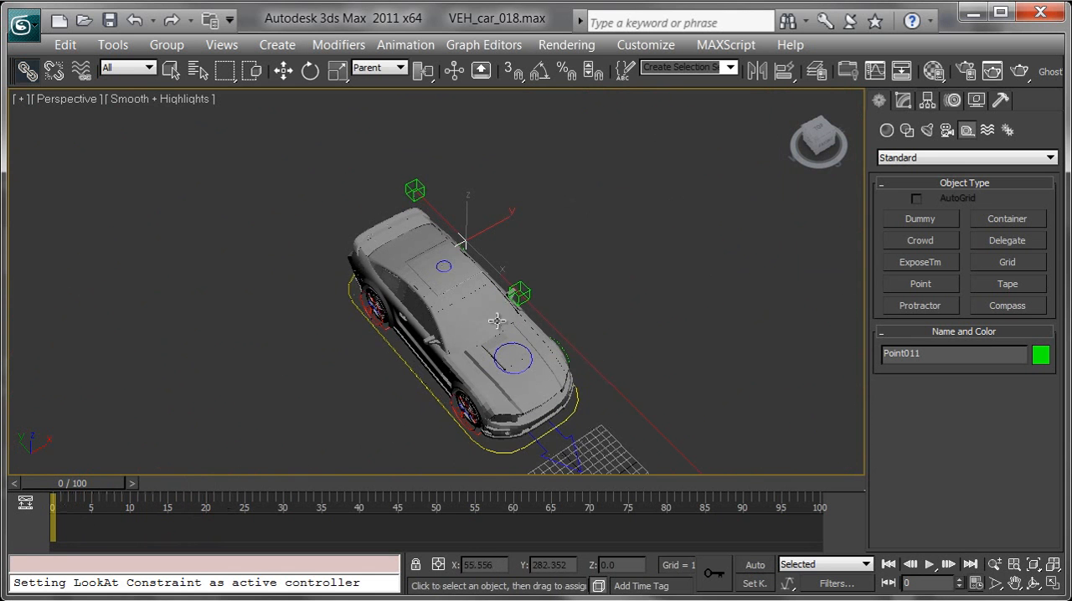
scroll(503, 276, up, 5)
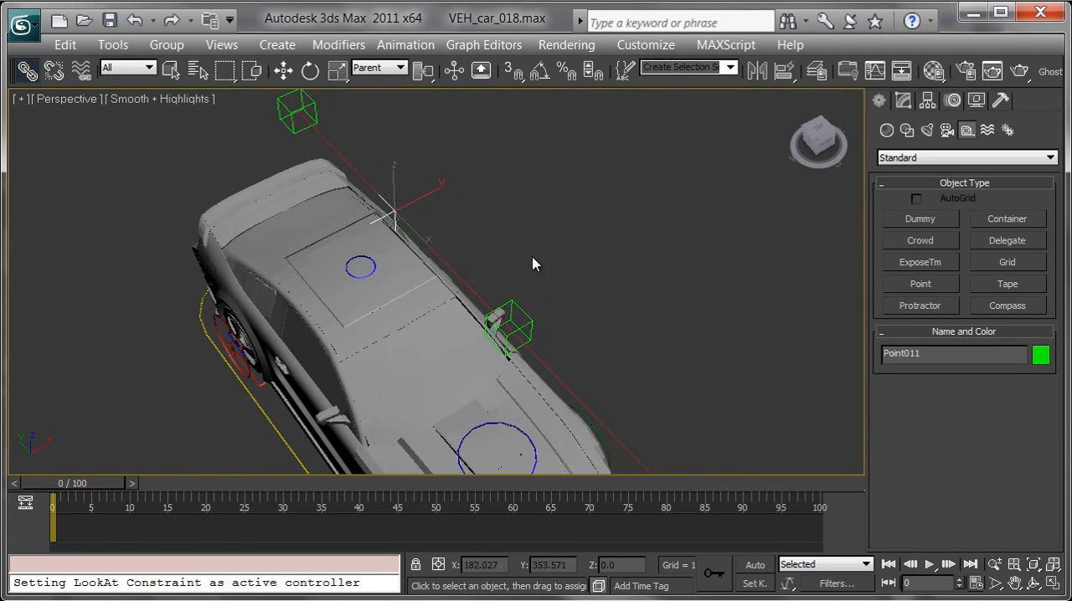
click(404, 44)
mouse_move(455, 141)
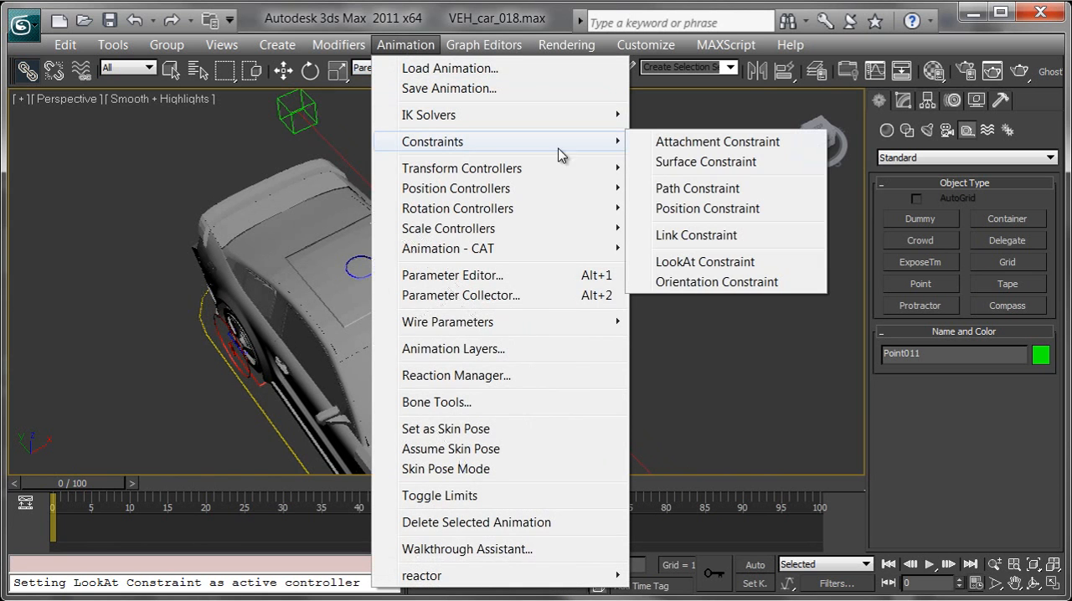
click(695, 262)
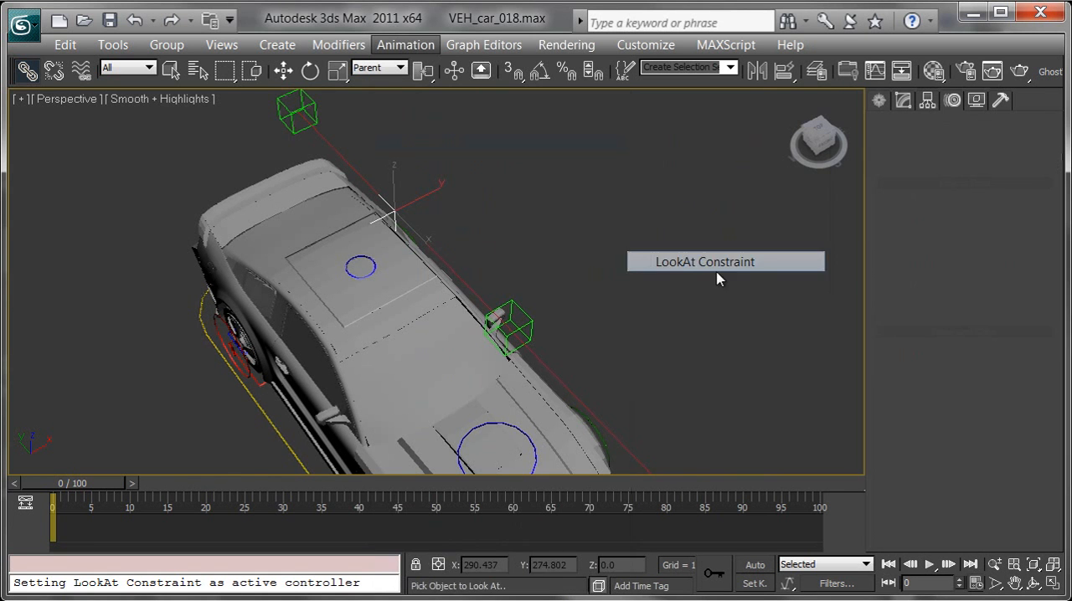
click(535, 325)
Step: Scrub the timeline to frame 8 to check how the constrained helper follows the path between the boxes
middle_drag(559, 330, 363, 226)
scroll(364, 225, down, 4)
middle_drag(606, 361, 369, 207)
middle_drag(525, 329, 382, 218)
middle_drag(526, 361, 459, 183)
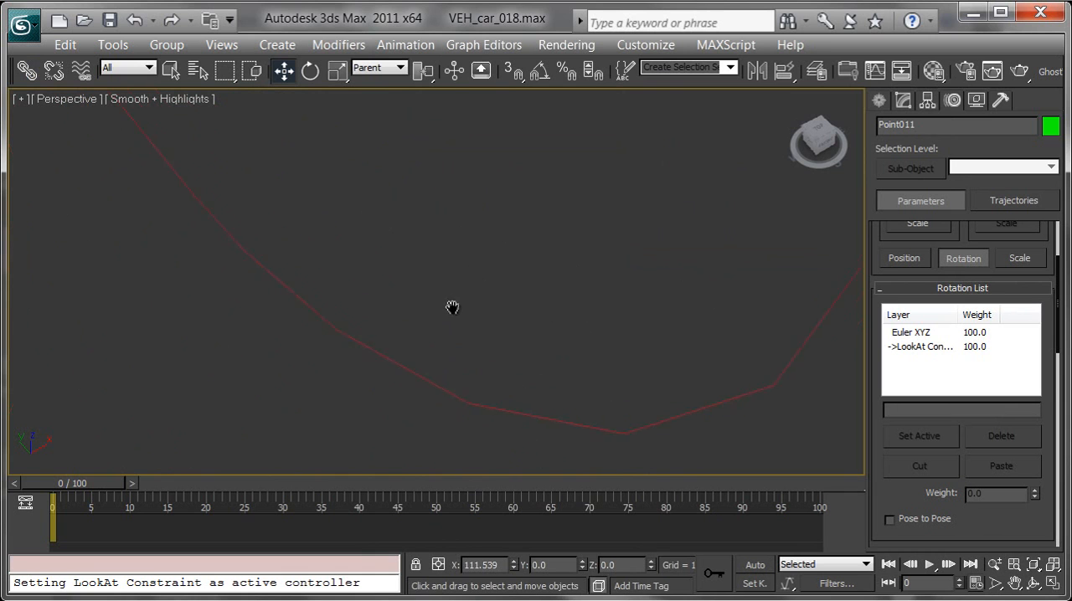
drag(124, 489, 163, 501)
scroll(251, 345, up, 8)
middle_drag(196, 415, 304, 325)
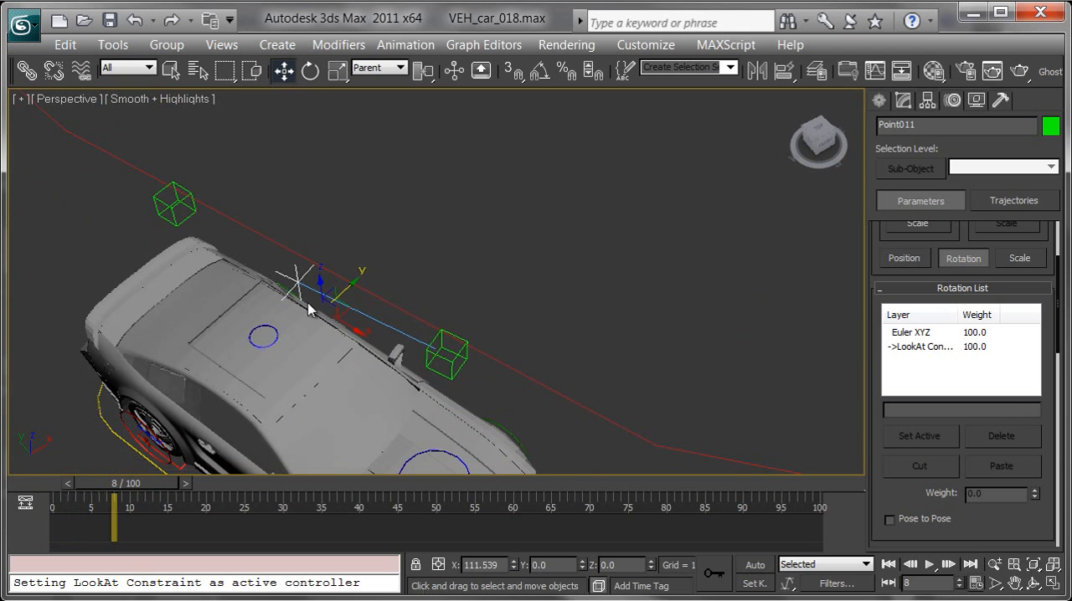
Step: Inspect the front box helper and the steering control at frame 8, and return the timeline to frame 0
click(444, 352)
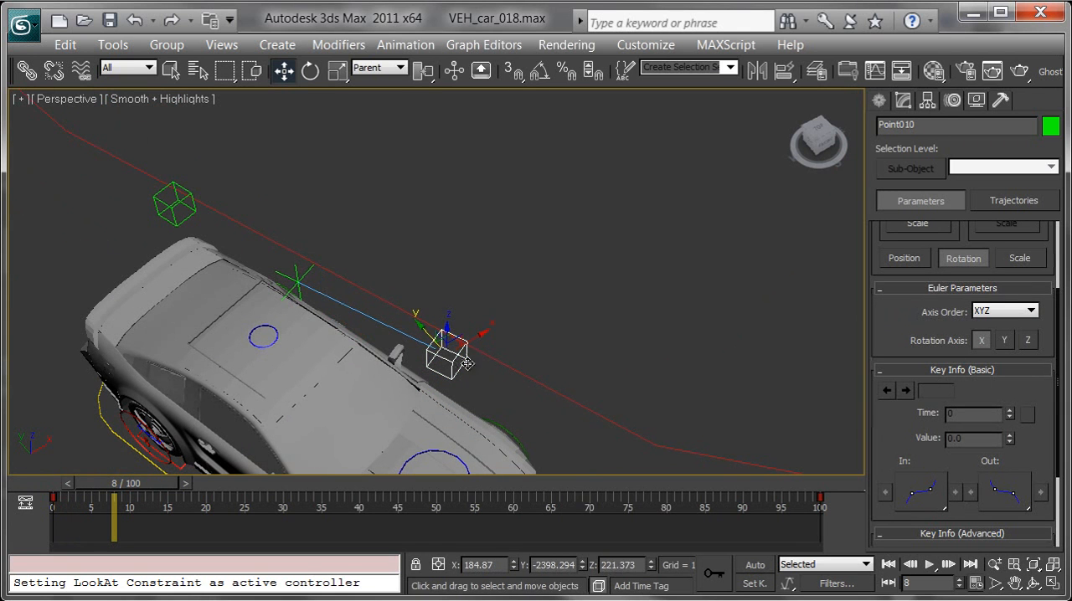
drag(454, 340, 835, 374)
right_click(836, 375)
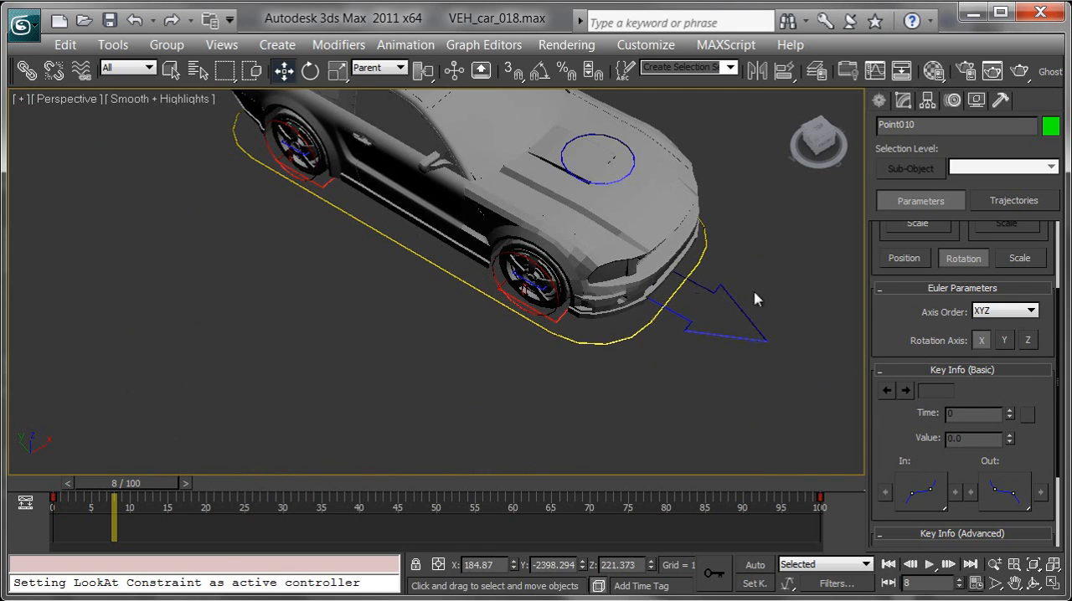
click(744, 335)
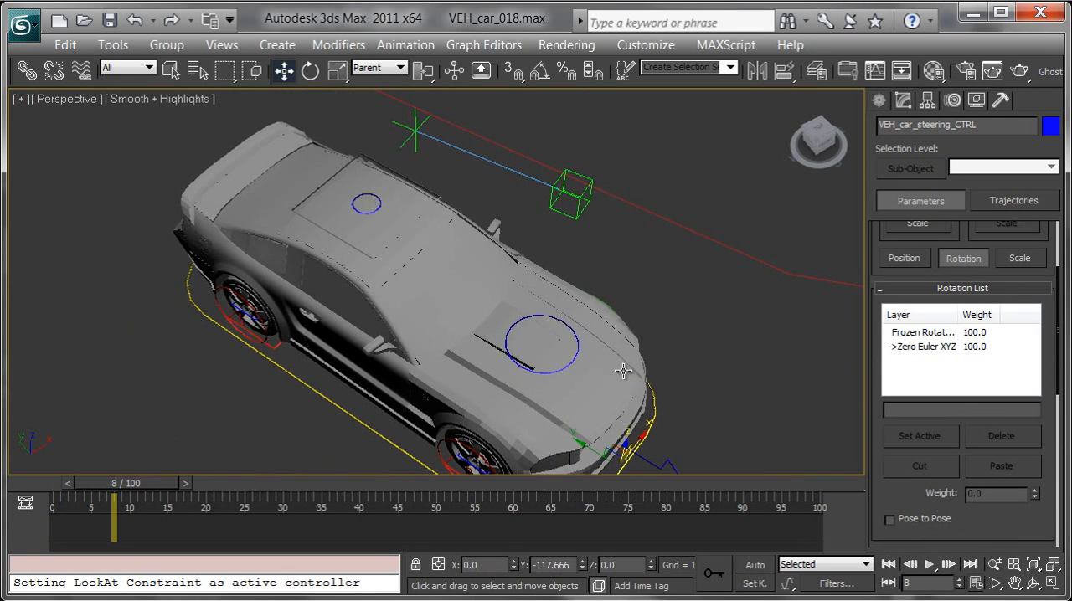
scroll(630, 311, down, 6)
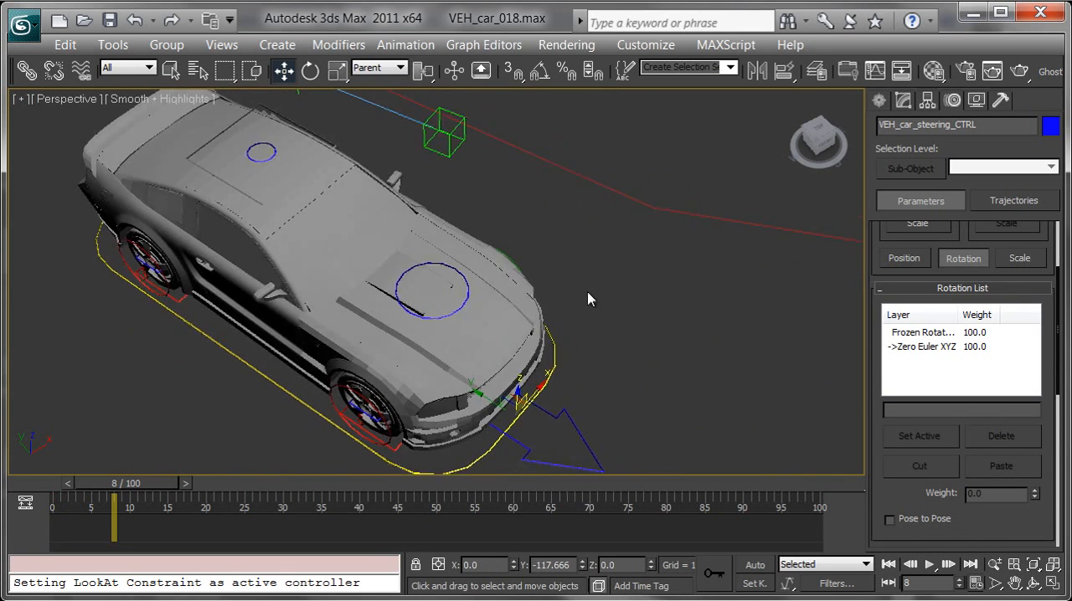
middle_drag(444, 315, 703, 396)
drag(144, 485, 73, 482)
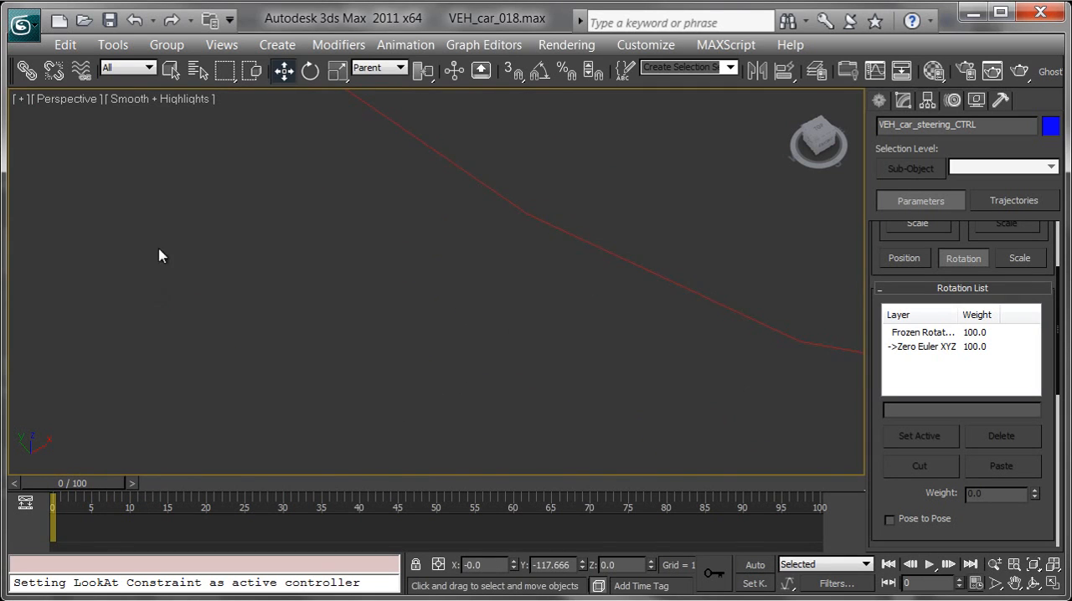
Step: Frame the steering control at the car's nose and display the model with edged faces
key(z)
alt+middle_drag(301, 352, 402, 295)
middle_drag(402, 295, 620, 336)
scroll(608, 401, down, 4)
middle_drag(683, 383, 619, 357)
middle_drag(646, 412, 527, 343)
key(F4)
alt+middle_drag(591, 388, 623, 386)
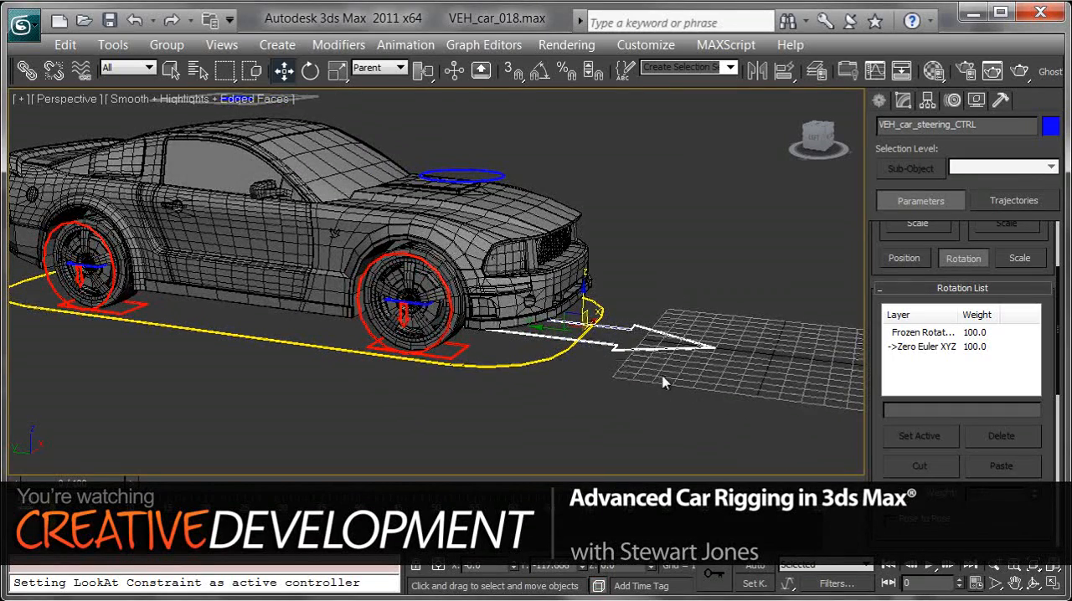
Step: Examine the root control around the car and the steering control arrow from several angles
alt+middle_drag(595, 340, 617, 351)
click(616, 351)
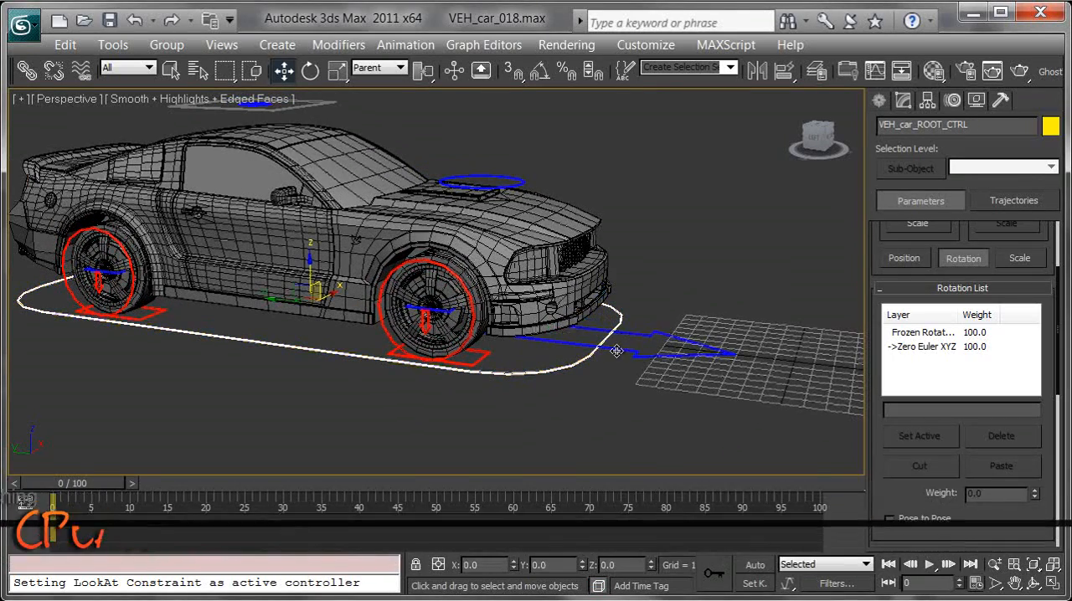
alt+middle_drag(346, 157, 408, 132)
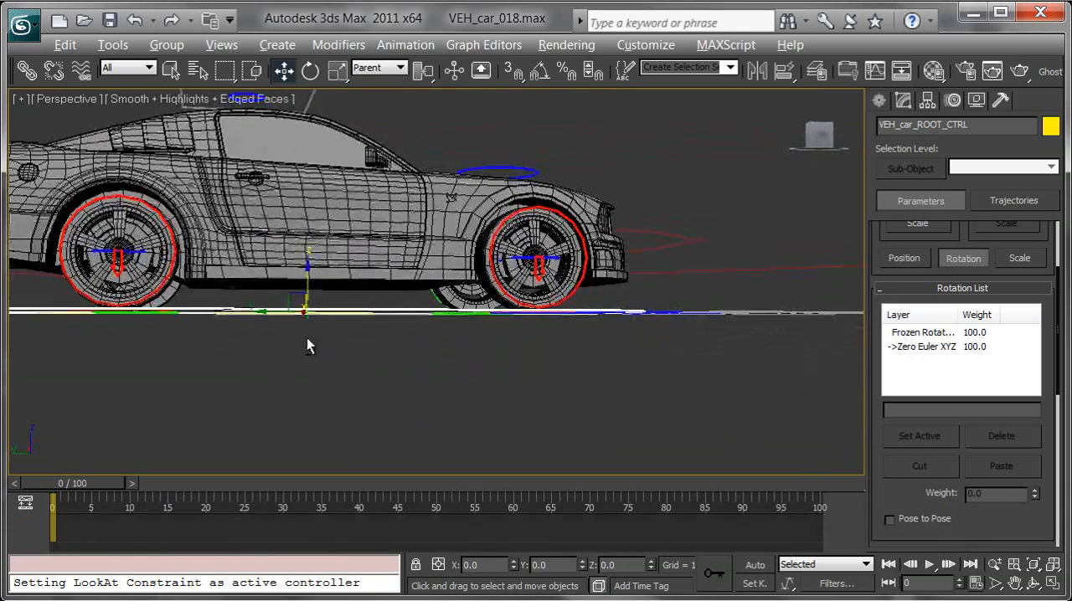
alt+middle_drag(299, 341, 371, 395)
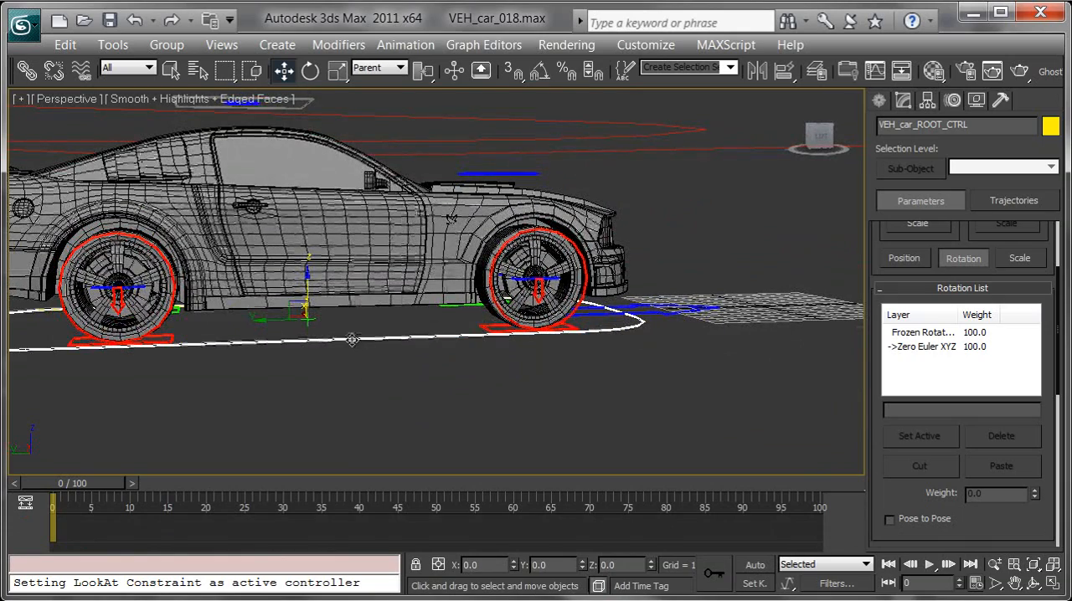
alt+middle_drag(297, 308, 425, 316)
drag(654, 330, 677, 410)
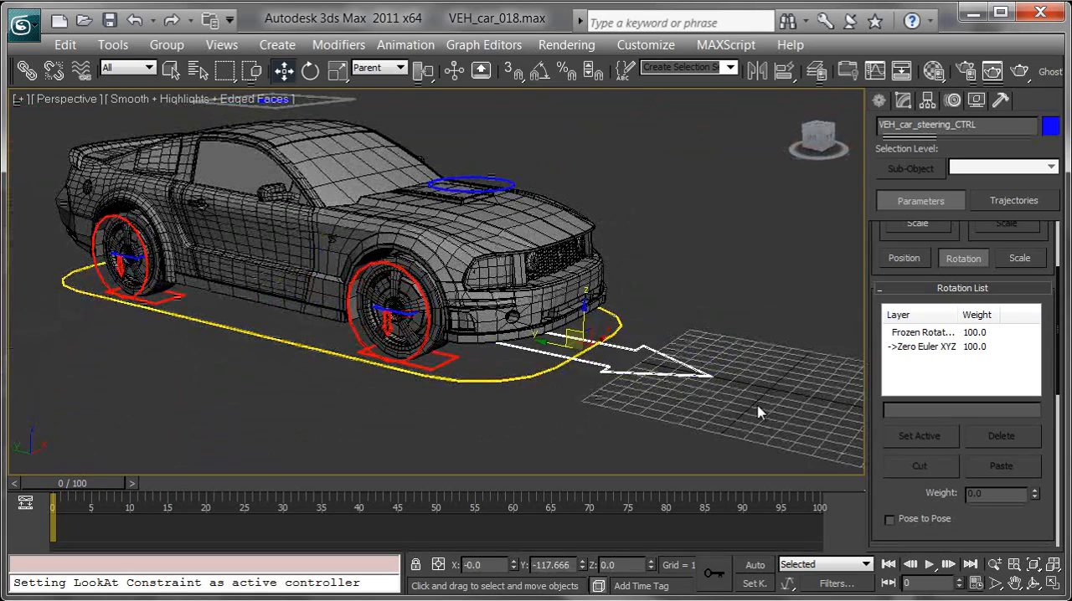
Step: Create a cross-style point helper of size 35 near the grid's centre, at about X -23.4, Y 0.8
click(760, 411)
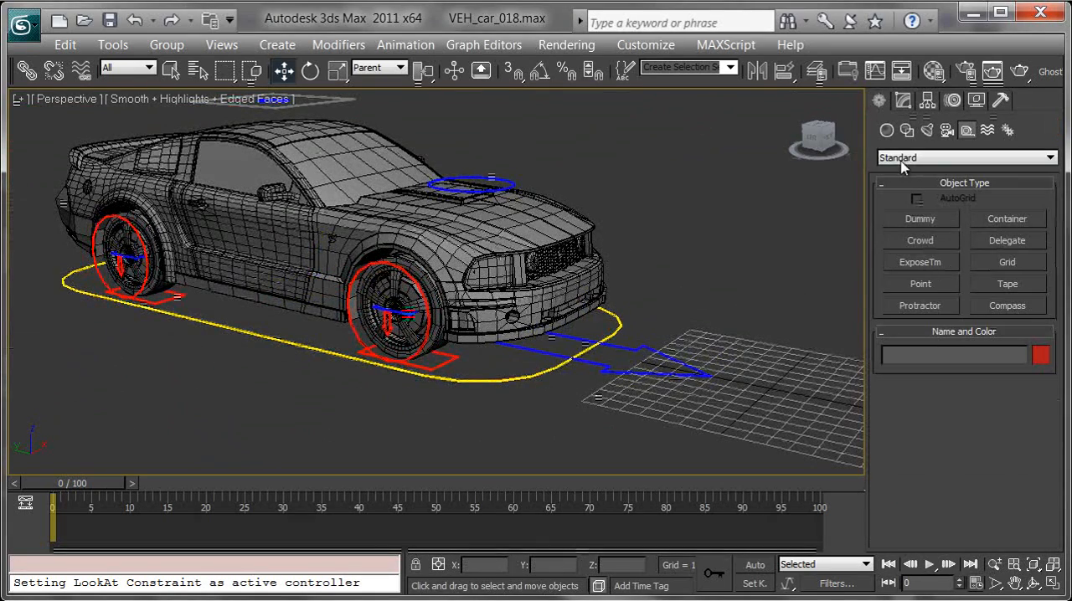
click(932, 288)
click(753, 408)
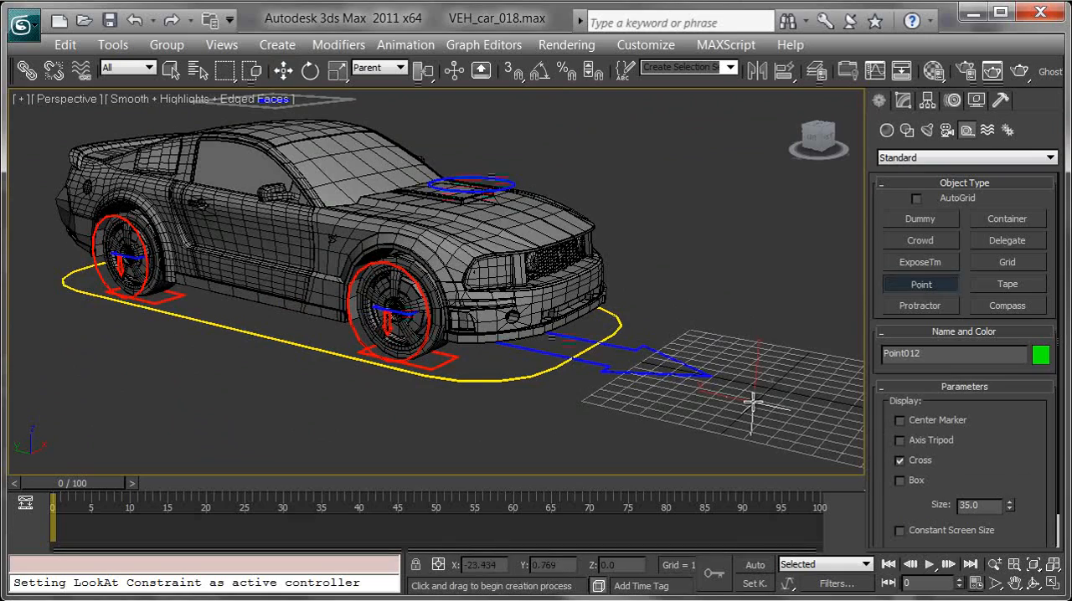
middle_drag(831, 330, 800, 312)
key(w)
middle_drag(761, 363, 735, 362)
mouse_move(588, 338)
middle_down()
mouse_move(591, 358)
mouse_move(583, 339)
middle_up()
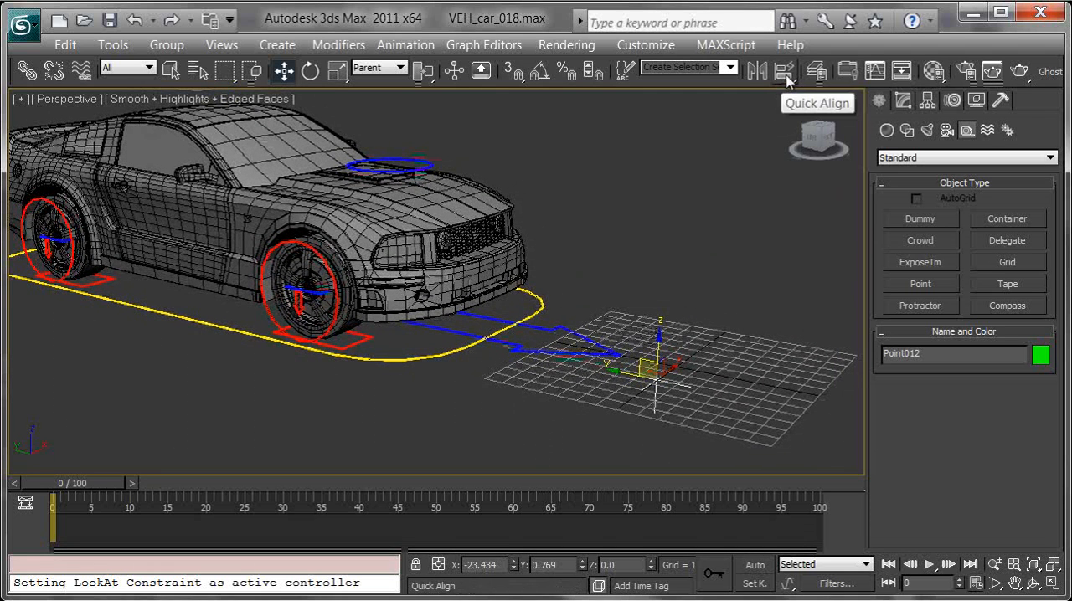
Step: Align the new point helper to the steering control, matching X, Y, Z position pivot to pivot and orientation on all three axes
drag(784, 70, 785, 103)
middle_drag(585, 297, 614, 298)
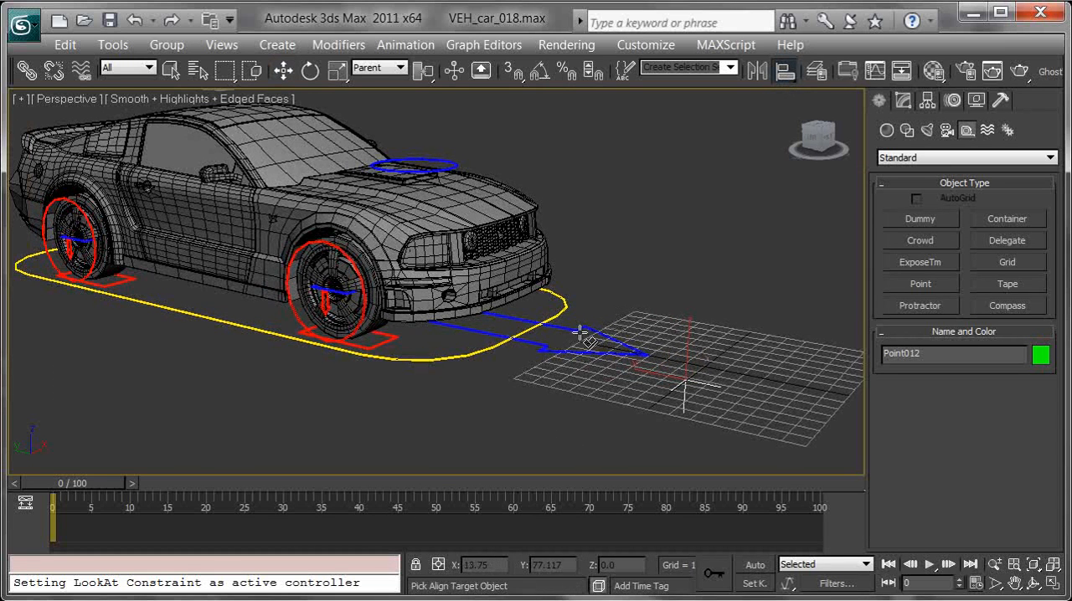
click(595, 329)
drag(527, 119, 641, 133)
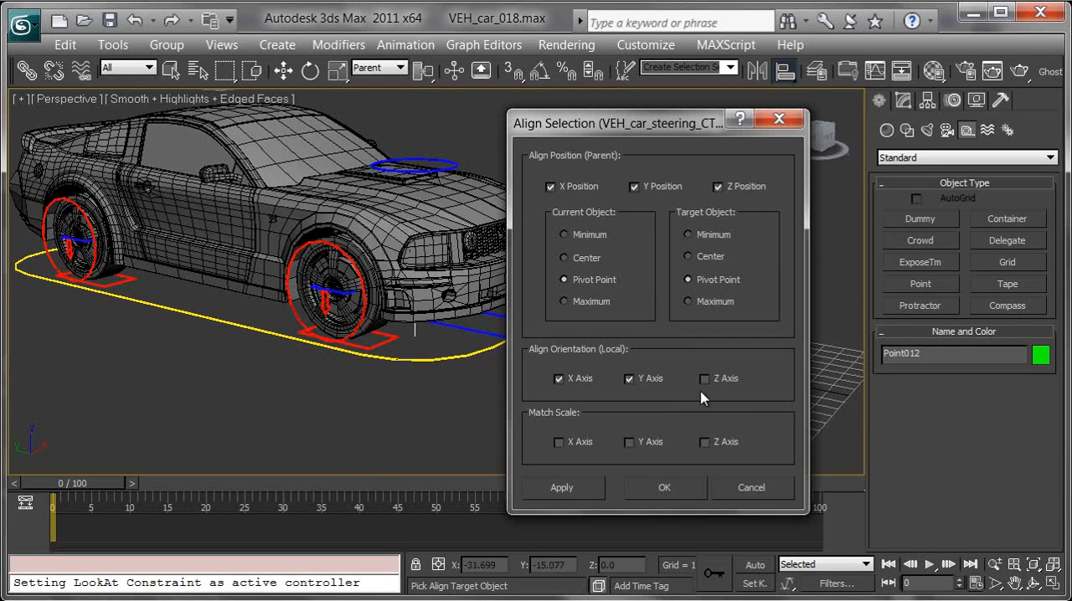
click(727, 381)
click(659, 483)
Step: Link the steering control to the new point helper, and link that helper to the yellow root control around the car
mouse_move(586, 397)
alt+middle_down()
mouse_move(563, 394)
mouse_move(576, 371)
mouse_move(576, 383)
alt+middle_up()
scroll(573, 391, up, 3)
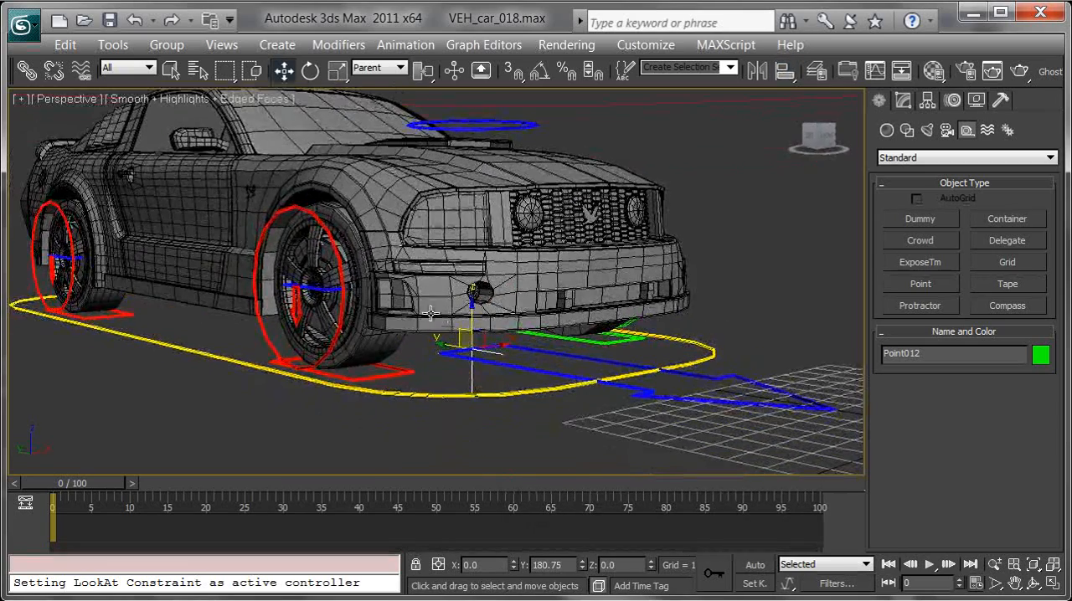
click(26, 74)
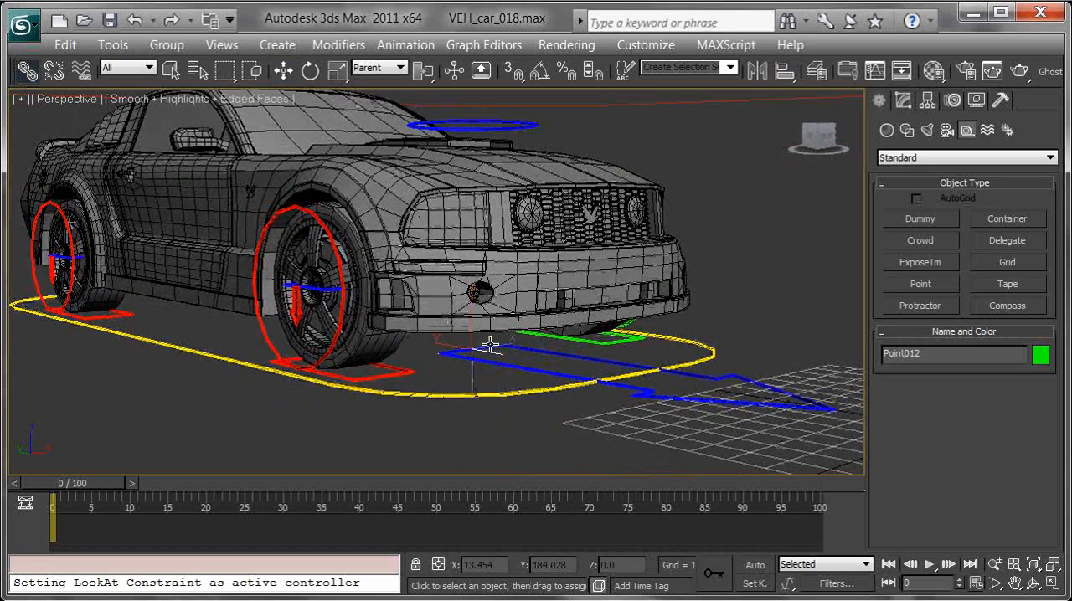
click(537, 374)
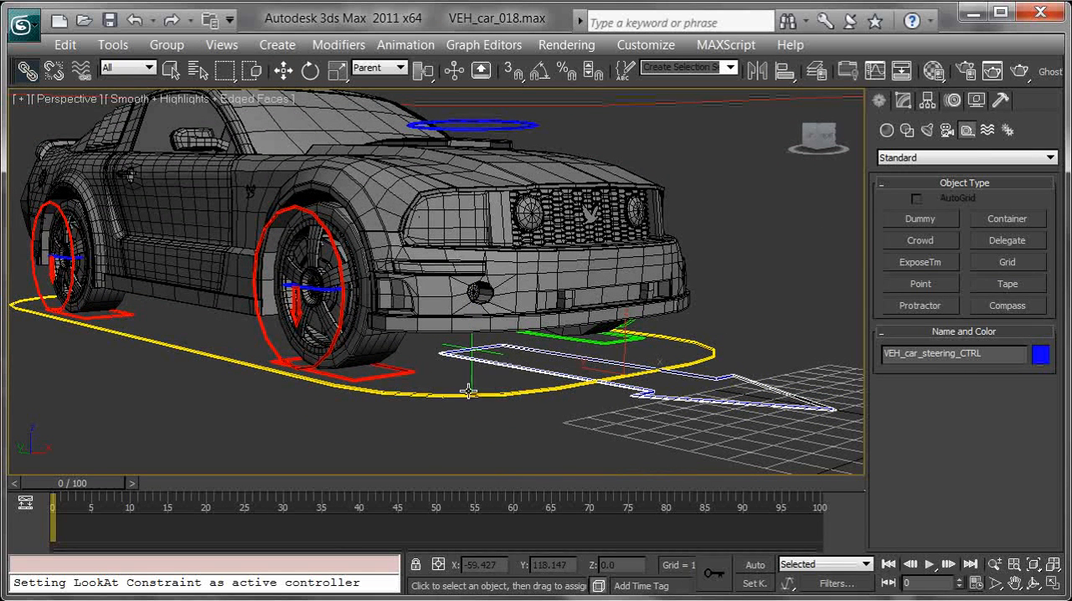
drag(475, 381, 195, 352)
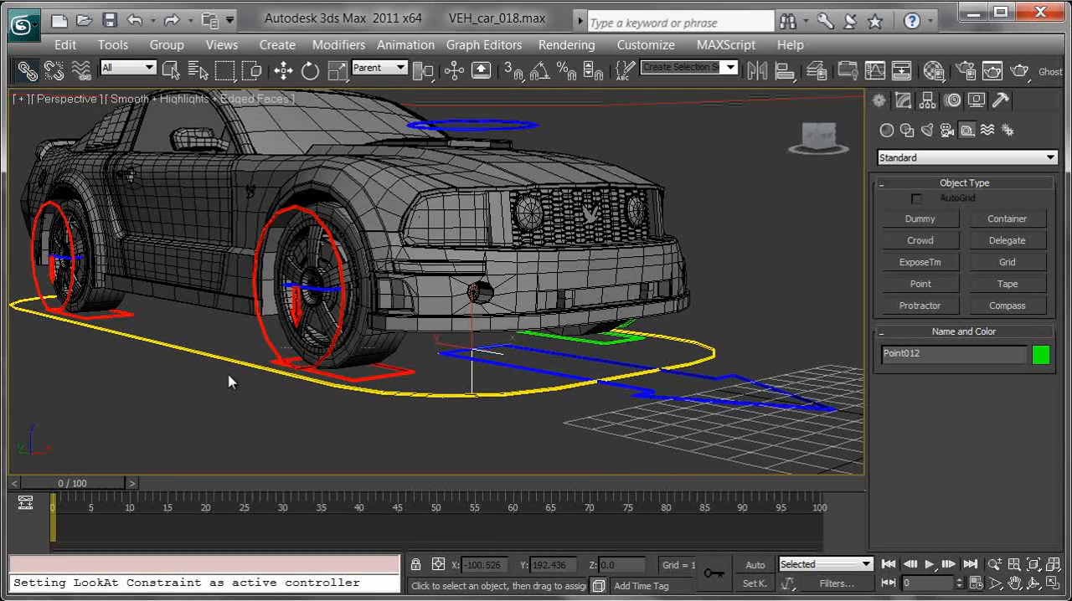
scroll(438, 382, down, 3)
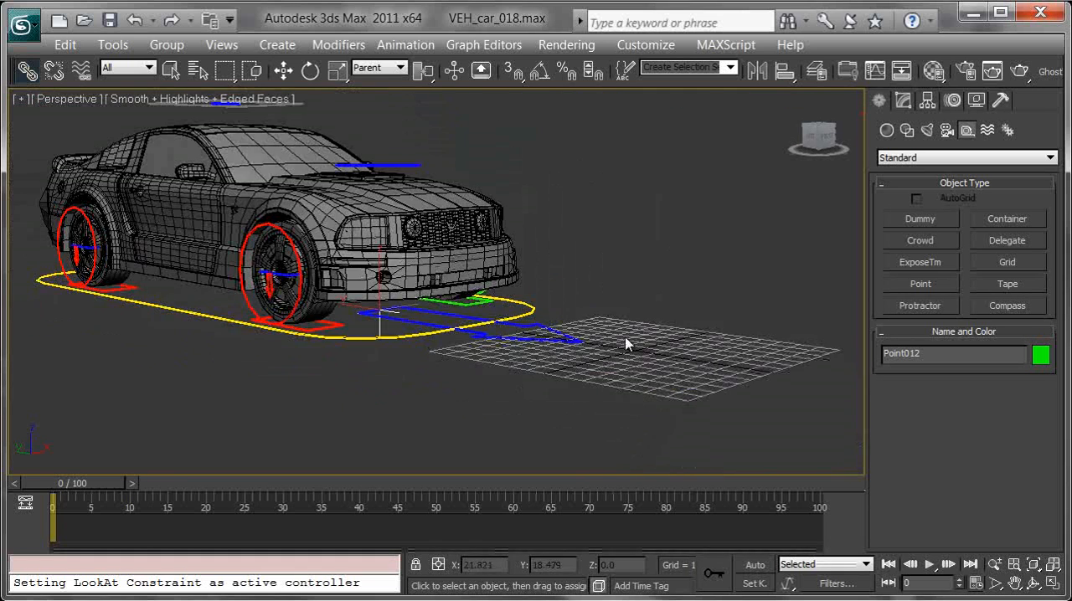
Step: Try rotating the linked steering control at frame 0 to test the front wheels' steering
click(578, 339)
key(e)
drag(394, 318, 352, 336)
right_click(352, 337)
middle_drag(490, 143, 431, 292)
scroll(430, 292, down, 2)
mouse_move(72, 486)
mouse_down()
mouse_move(132, 501)
mouse_move(79, 500)
mouse_move(73, 489)
mouse_up()
key(e)
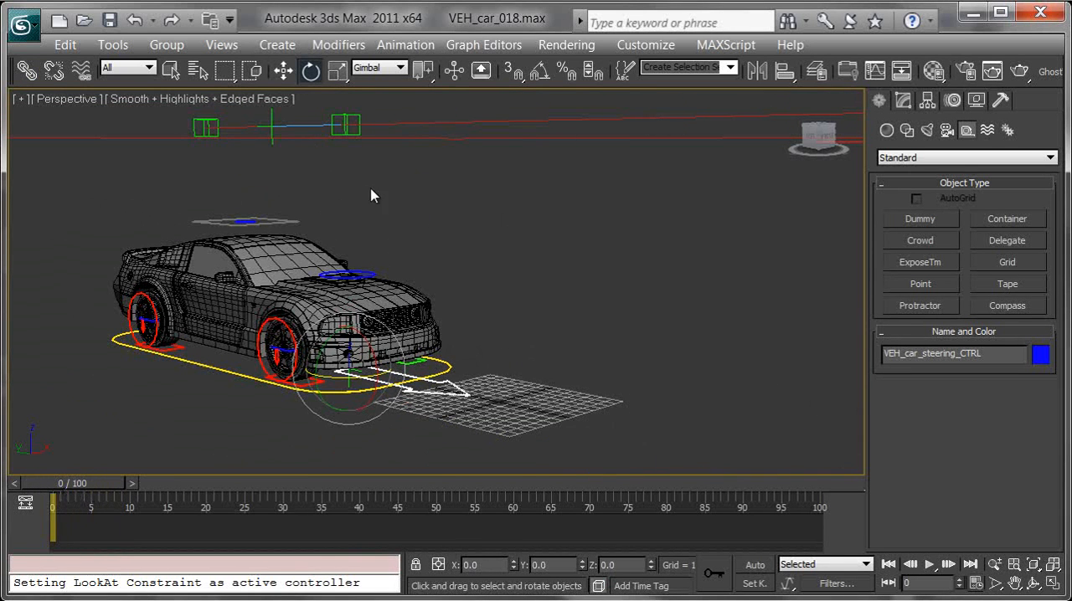
Step: Apply an Orientation Constraint to the steering point helper with Point011 between the two box helpers as target, and enable Keep Initial Offset
middle_drag(363, 317, 481, 320)
scroll(411, 334, up, 3)
scroll(457, 360, down, 3)
click(420, 397)
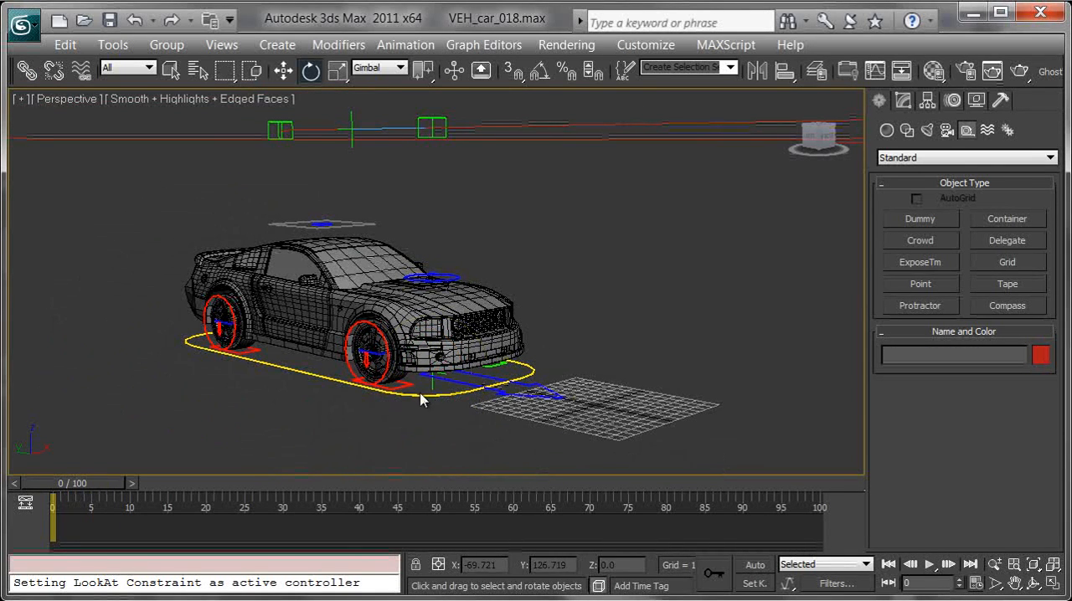
click(432, 388)
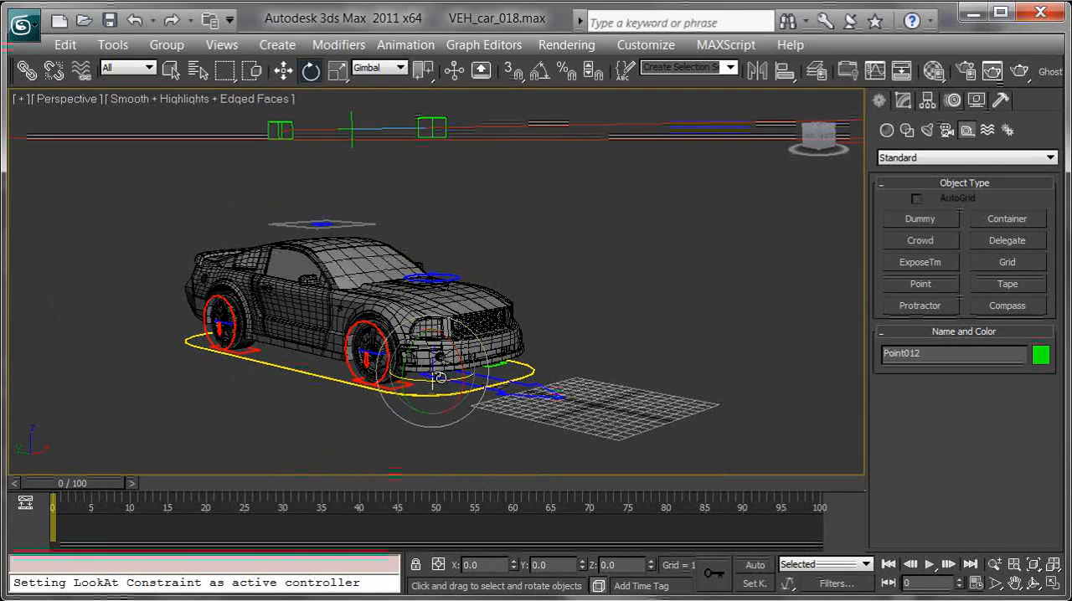
click(407, 45)
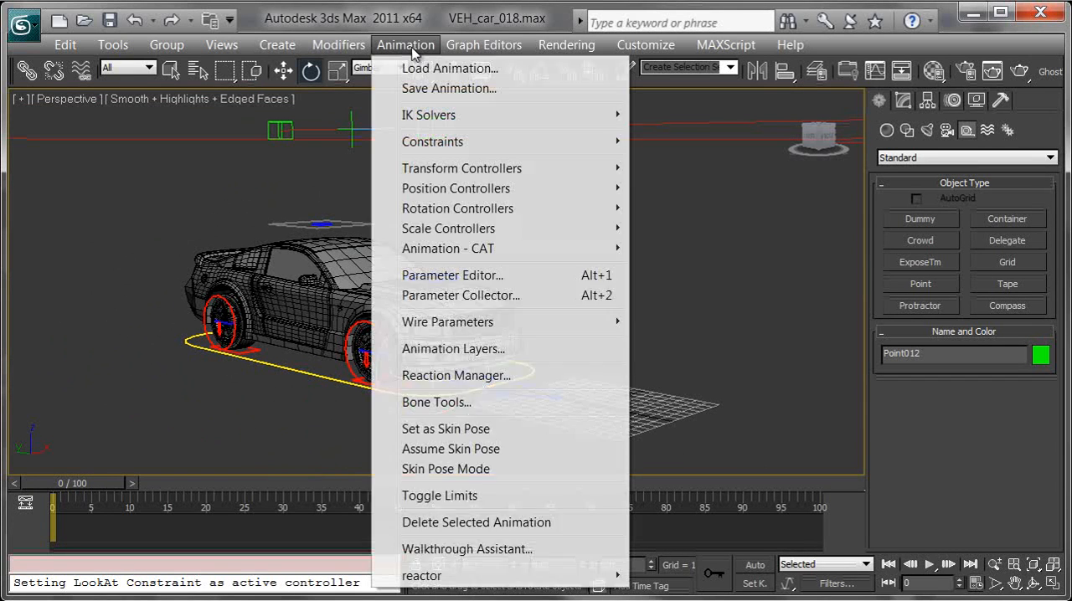
mouse_move(561, 144)
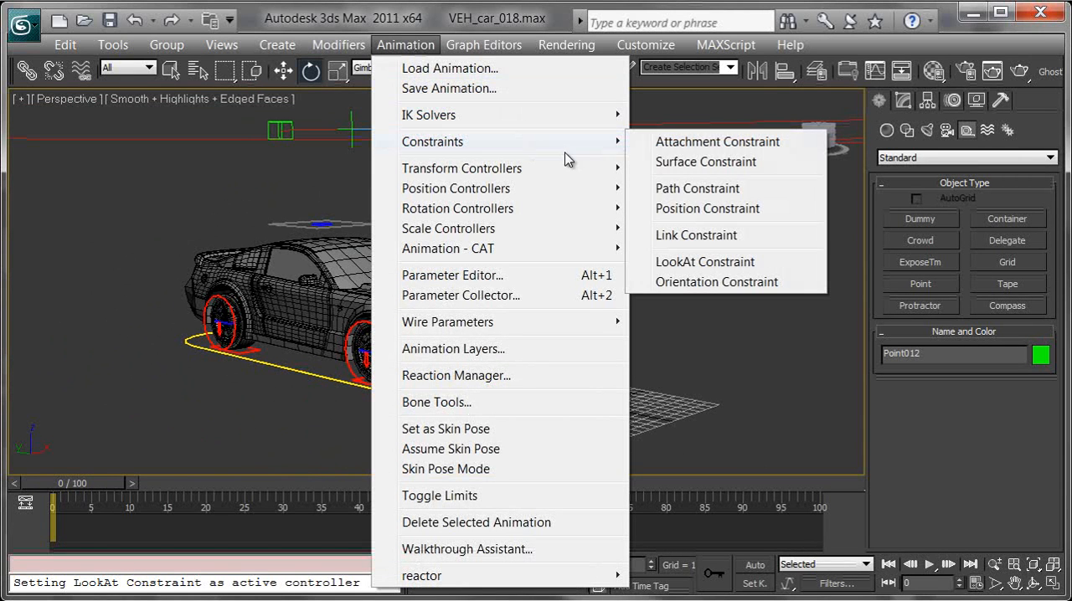
click(730, 284)
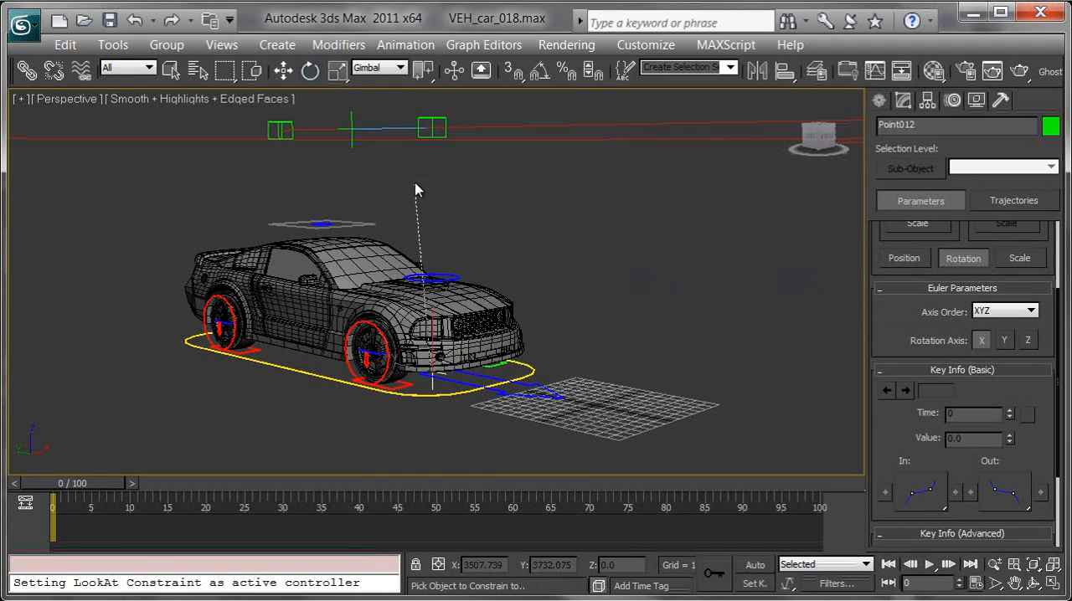
click(352, 111)
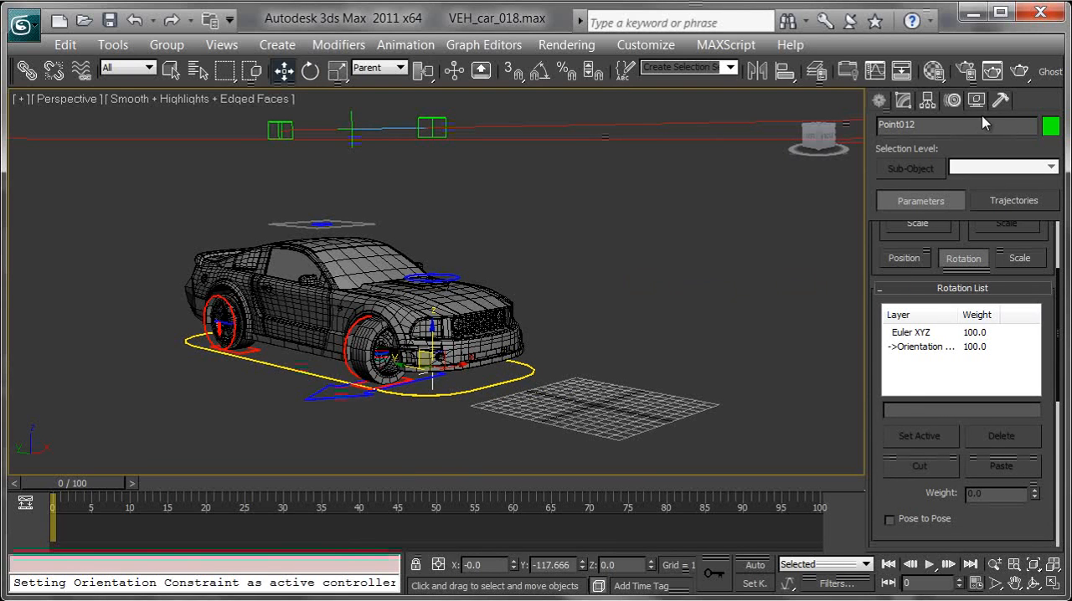
scroll(907, 489, down, 5)
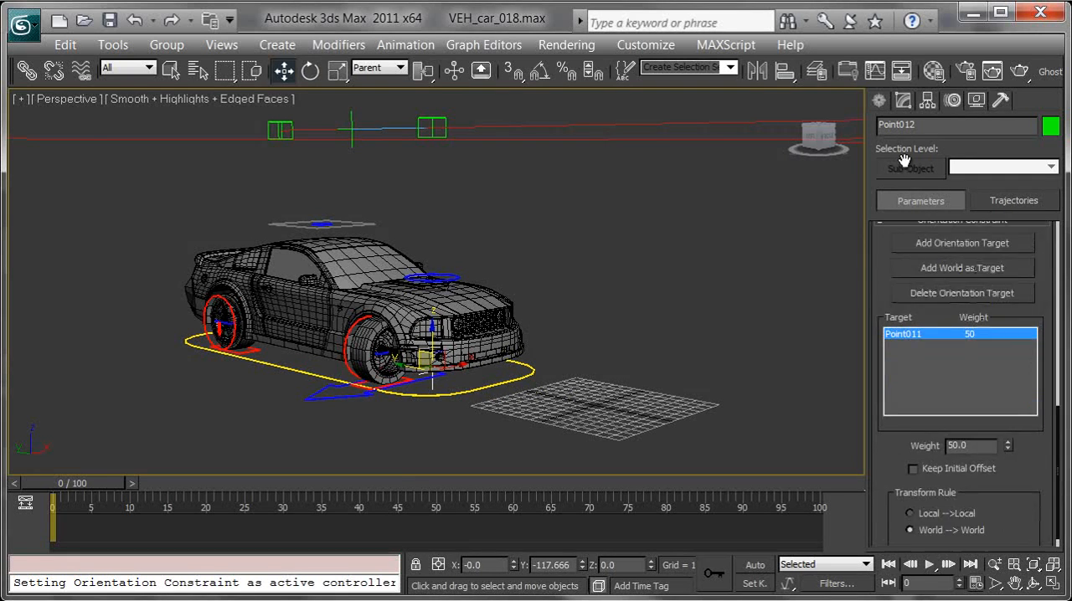
click(913, 452)
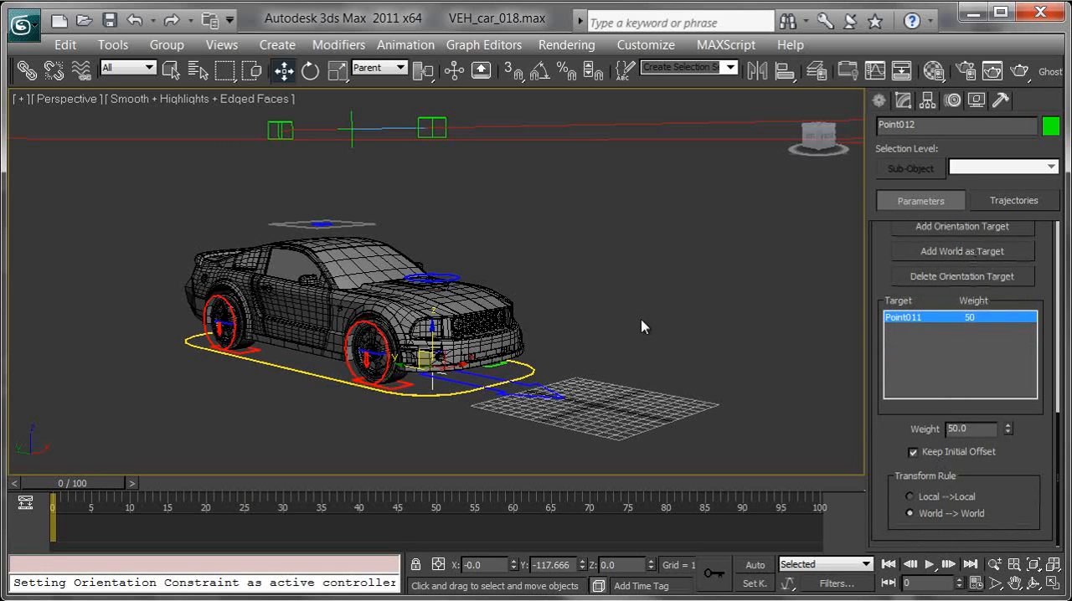
Step: Rotate the steering control about 0.6 degrees around its Z axis to test the constrained setup
alt+middle_drag(613, 290, 621, 337)
click(506, 430)
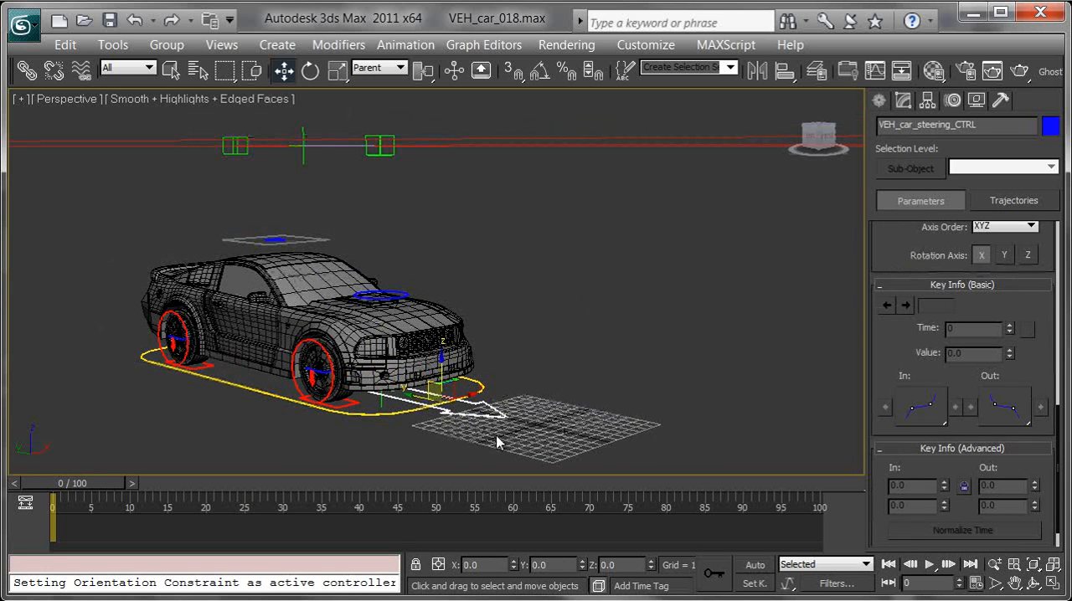
key(e)
drag(387, 400, 333, 405)
Step: Advance the timeline to frame 33 and examine the car's wheels and controls along the curved path
alt+middle_drag(598, 294, 644, 266)
middle_drag(574, 259, 368, 343)
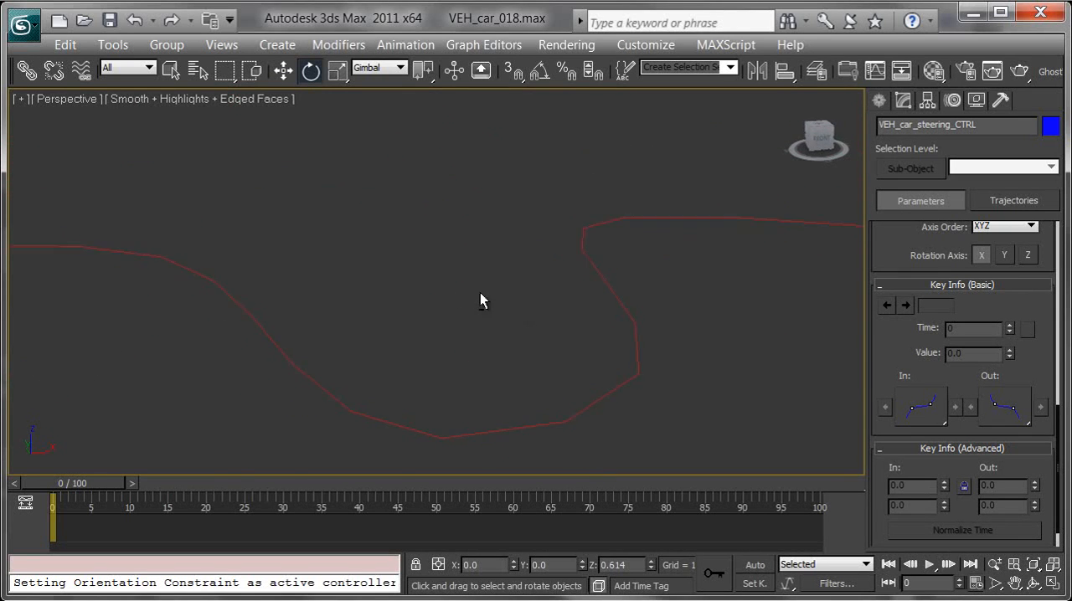
alt+middle_drag(475, 288, 498, 235)
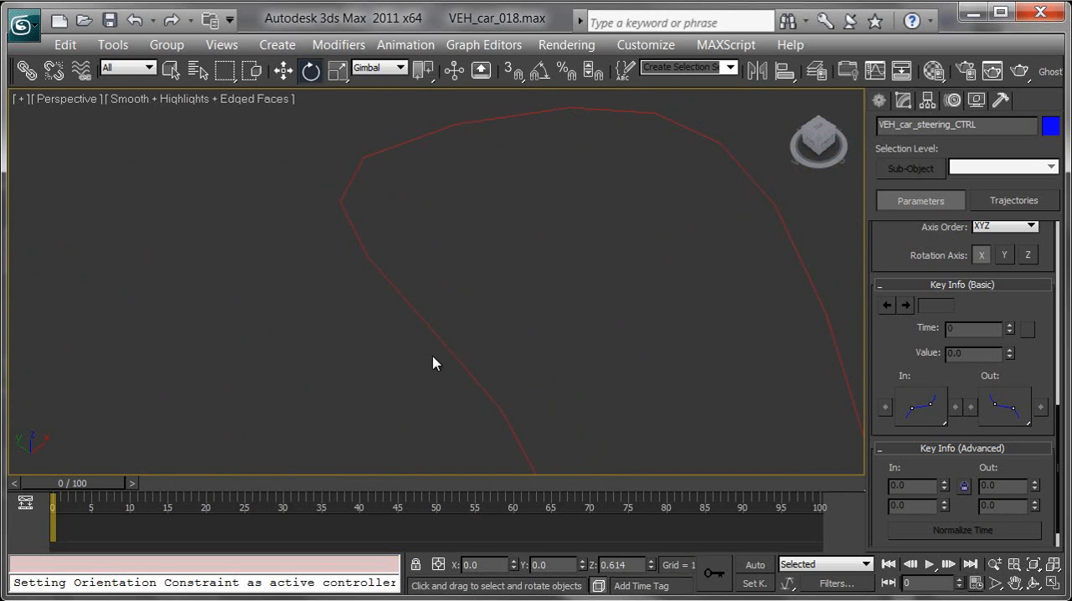
drag(131, 479, 339, 501)
key(e)
mouse_move(376, 321)
alt+middle_down()
mouse_move(523, 278)
mouse_move(744, 126)
alt+middle_up()
middle_drag(506, 300, 615, 224)
key(z)
mouse_move(549, 279)
middle_down()
mouse_move(413, 369)
mouse_move(490, 367)
mouse_move(387, 400)
middle_up()
scroll(413, 370, down, 3)
click(371, 485)
alt+middle_drag(475, 340, 580, 240)
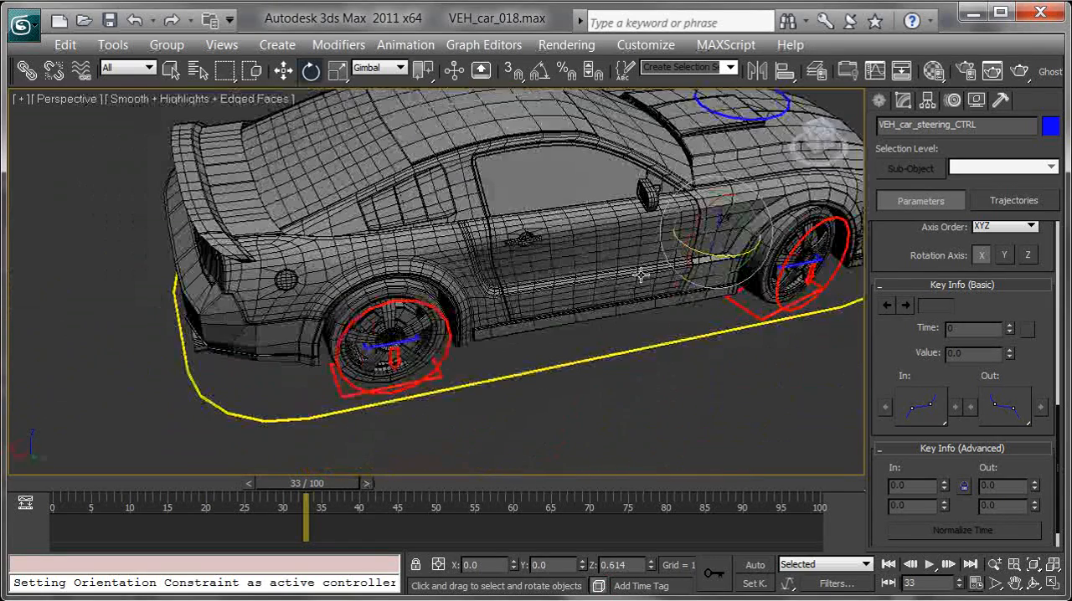
Step: Try rotating the steering control at frame 33 to test the steering partway along the path
middle_drag(777, 261, 578, 289)
drag(533, 278, 478, 250)
right_click(479, 250)
middle_drag(711, 262, 706, 262)
scroll(706, 262, down, 4)
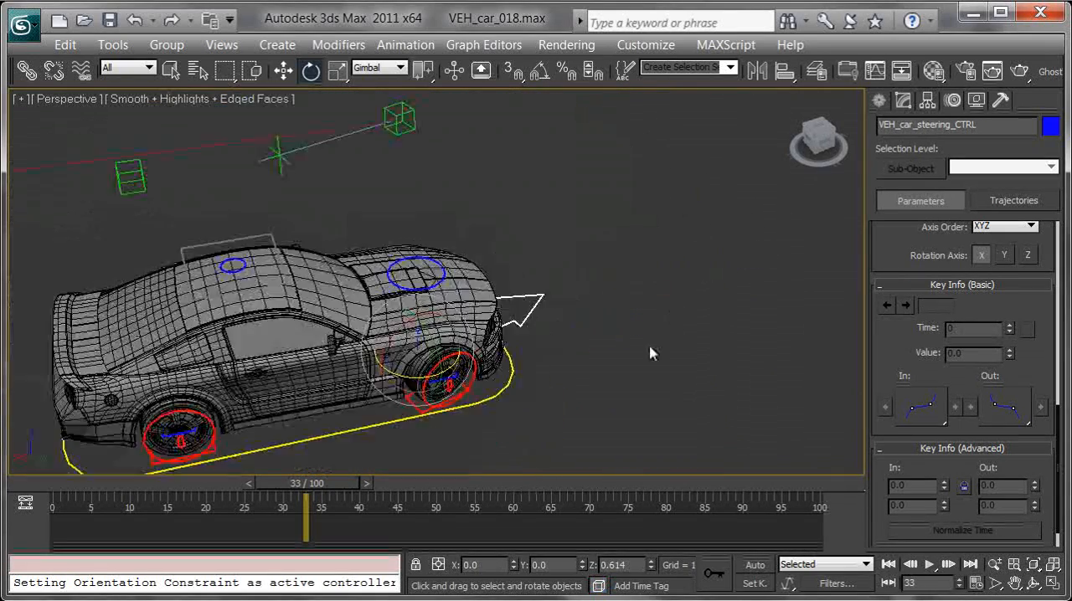
Step: Return the timeline to frame 0 and examine the car with its steering control in front
drag(321, 490, 88, 455)
alt+middle_drag(619, 258, 457, 234)
alt+middle_drag(549, 303, 607, 268)
scroll(473, 280, down, 5)
middle_drag(402, 273, 700, 290)
alt+middle_drag(629, 292, 596, 323)
key(z)
middle_drag(477, 245, 491, 355)
scroll(514, 352, down, 5)
middle_drag(452, 295, 620, 350)
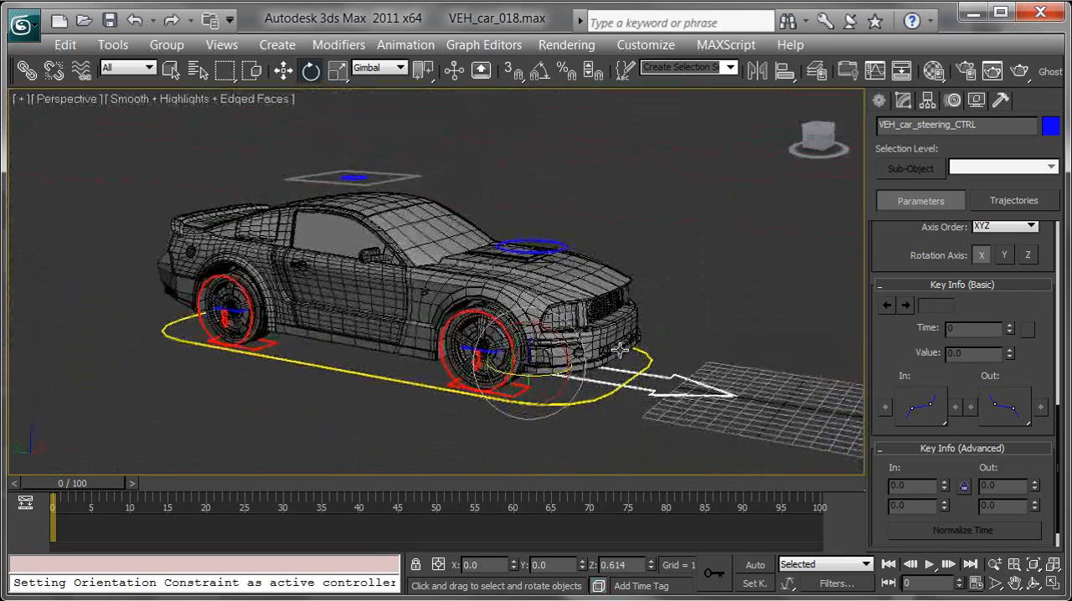